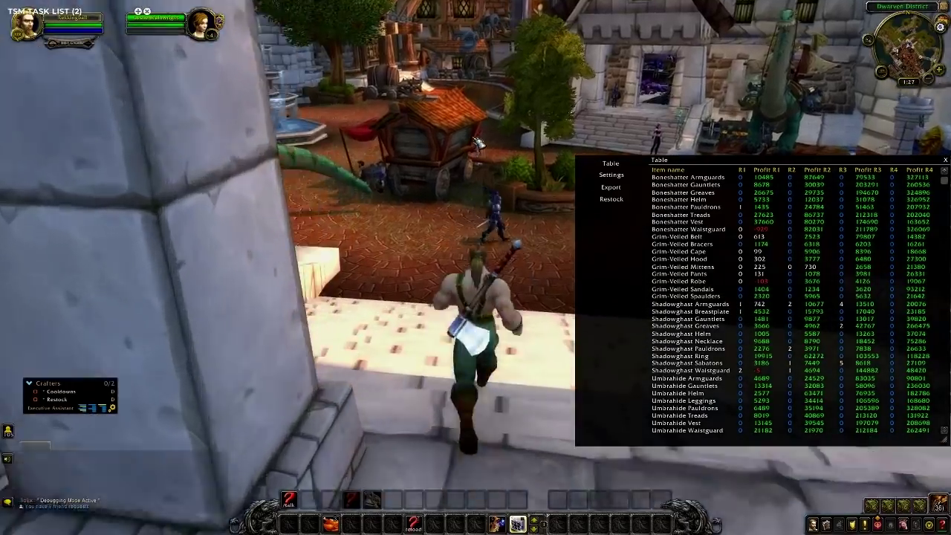
- Run the character to the stone steps and examine the crafting addon's restocking settings and spreadsheet export data
{"action": "key", "text": "w"}
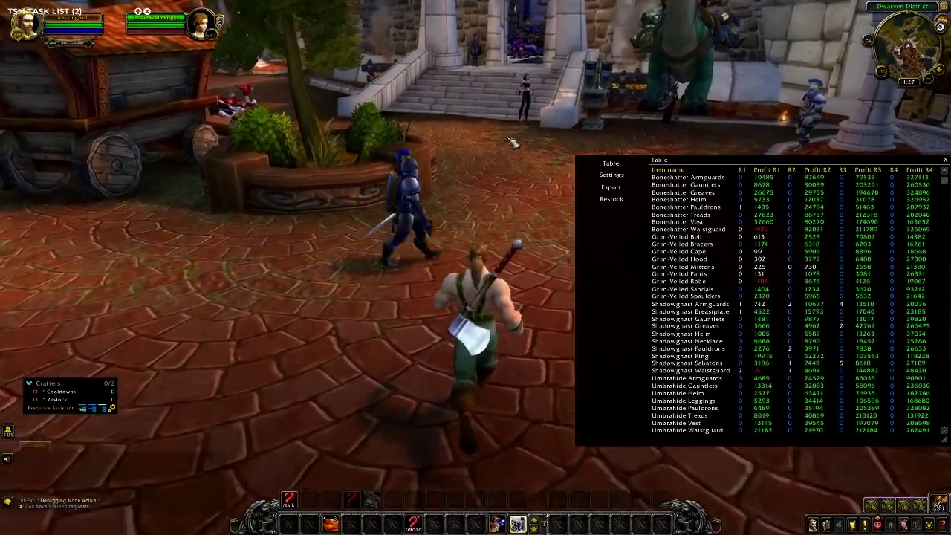
{"action": "key", "text": "w"}
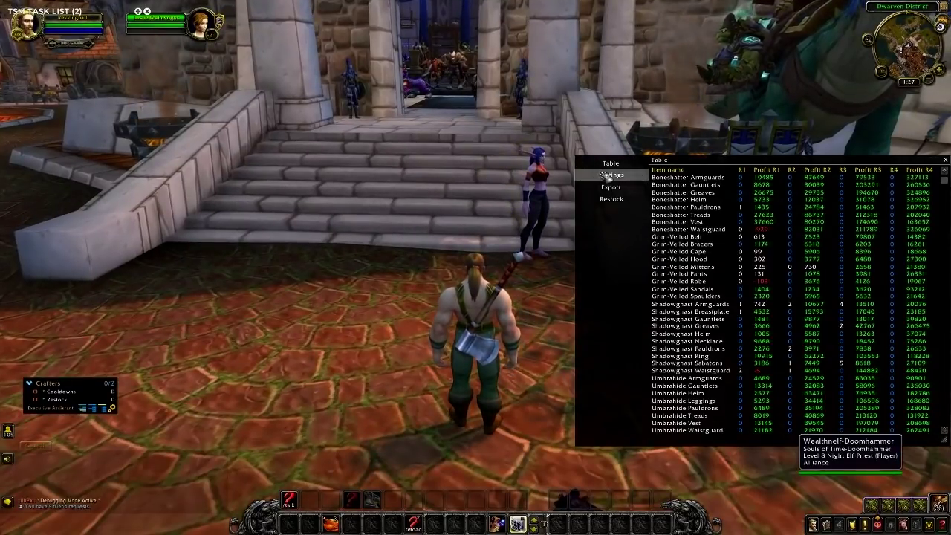
{"action": "left_click", "coordinate": [611, 174]}
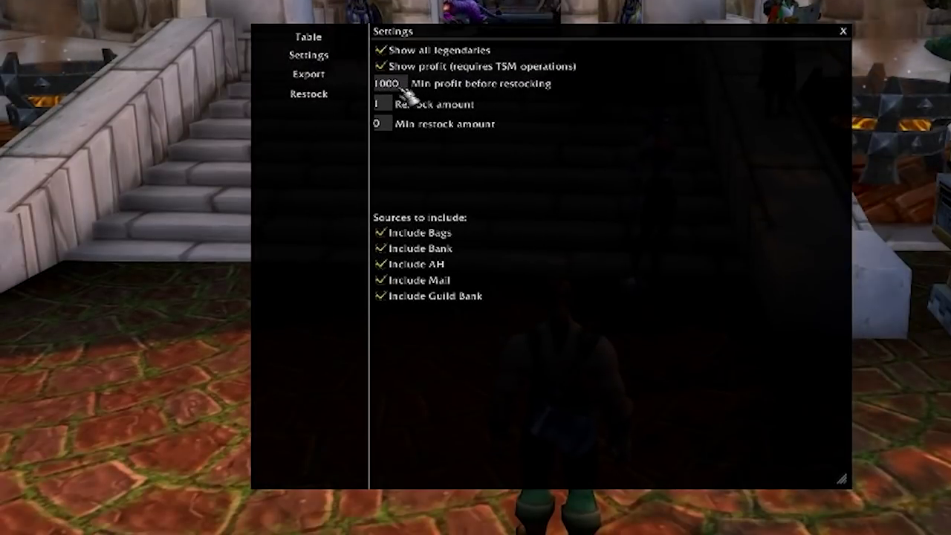
{"action": "left_click", "coordinate": [332, 75]}
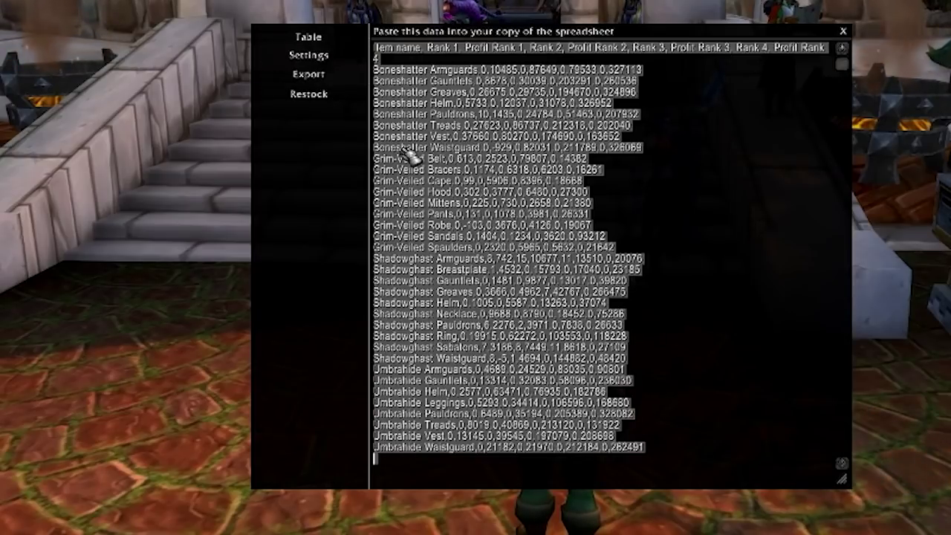
- Examine the addon's restock list of legendary items, ranks and amounts
{"action": "left_click", "coordinate": [321, 95]}
{"action": "scroll", "coordinate": [423, 97], "scroll_direction": "down", "scroll_amount": 10}
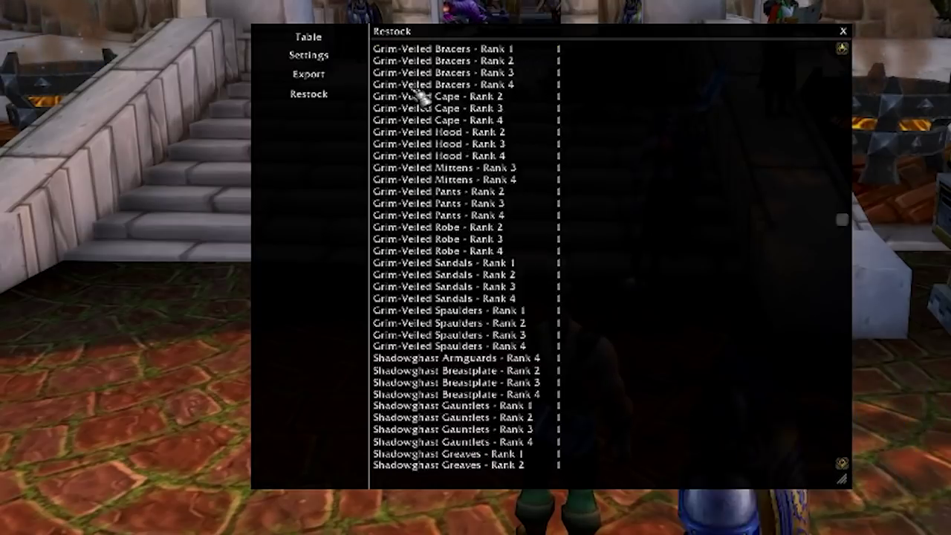
{"action": "scroll", "coordinate": [476, 394], "scroll_direction": "up", "scroll_amount": 10}
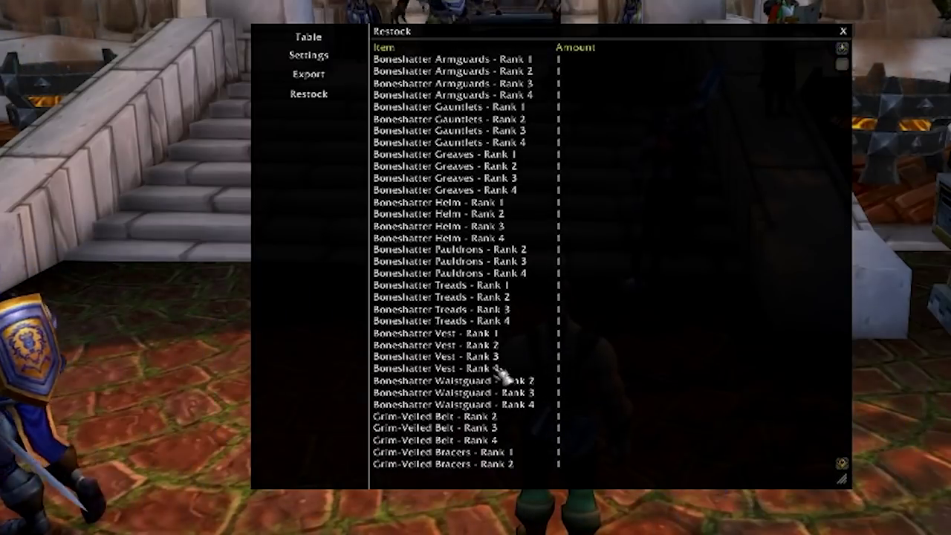
{"action": "scroll", "coordinate": [541, 95], "scroll_direction": "down", "scroll_amount": 10}
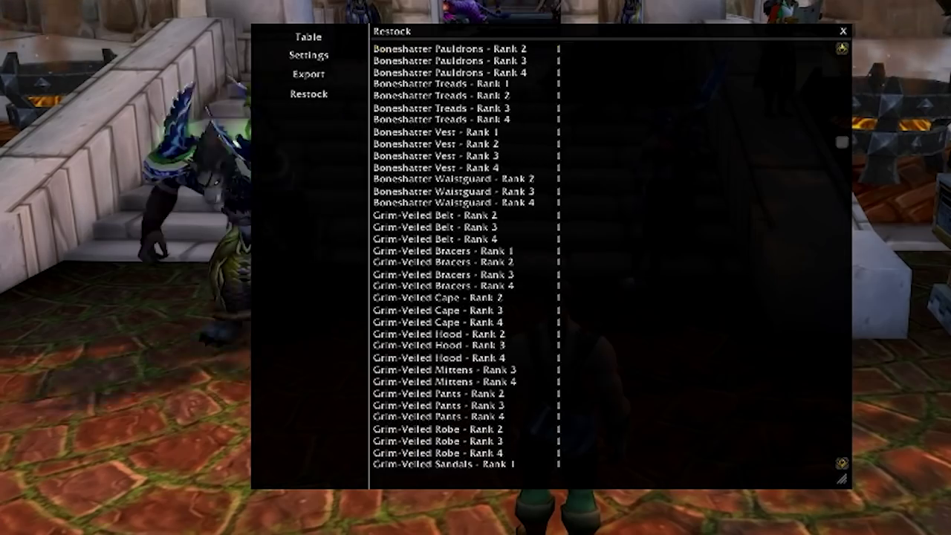
{"action": "scroll", "coordinate": [546, 296], "scroll_direction": "up", "scroll_amount": 10}
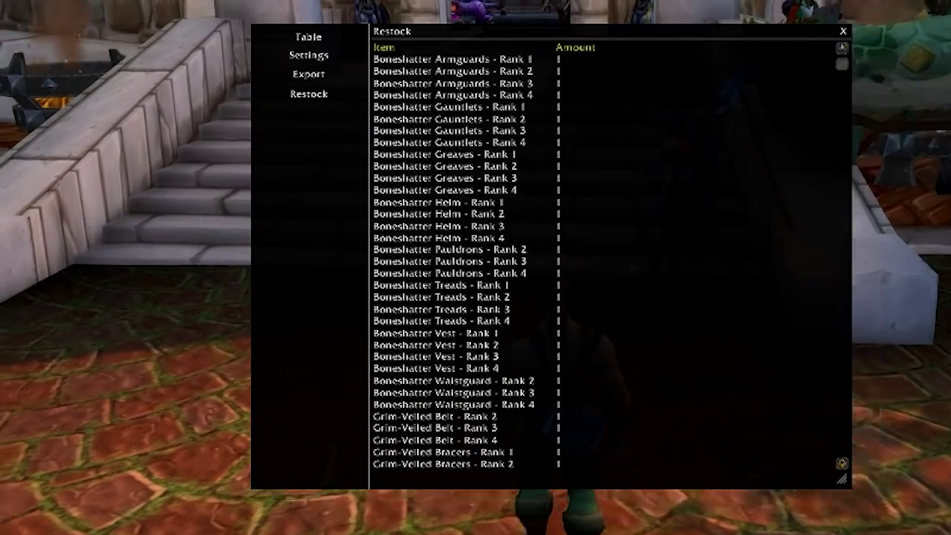
{"action": "key", "text": "d"}
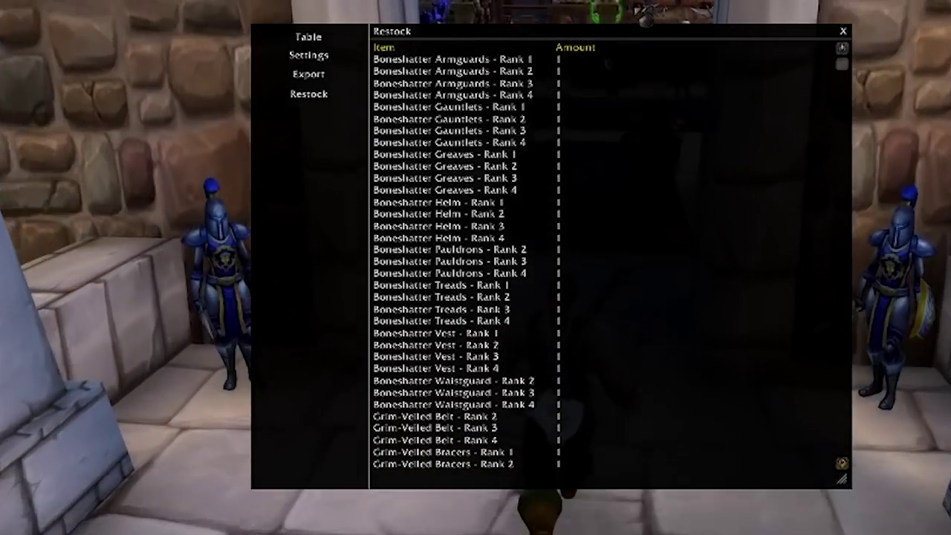
{"action": "key", "text": "d"}
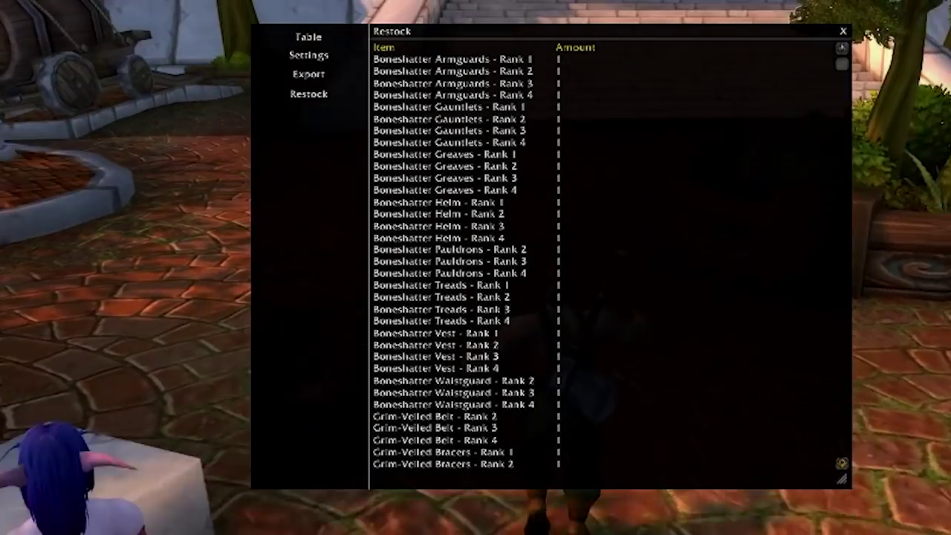
{"action": "key", "text": "d"}
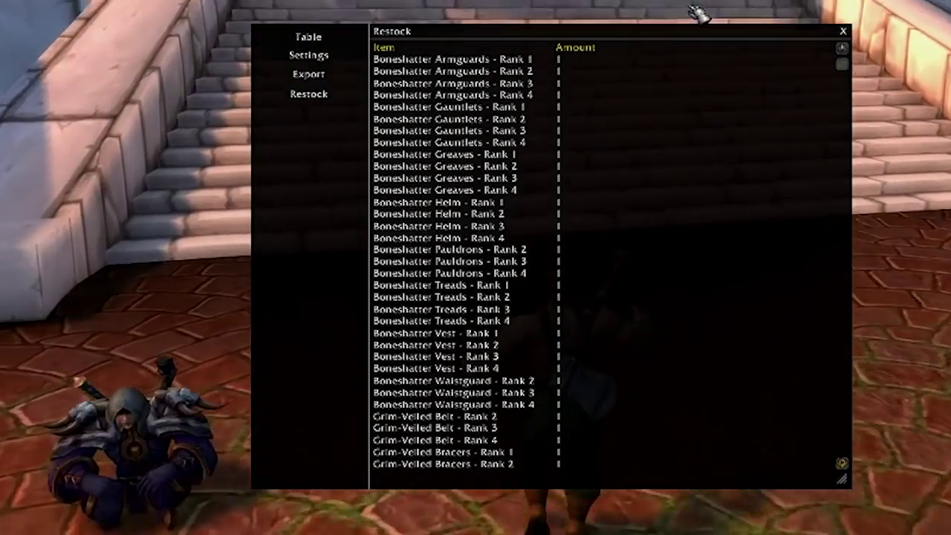
{"action": "key", "text": "d"}
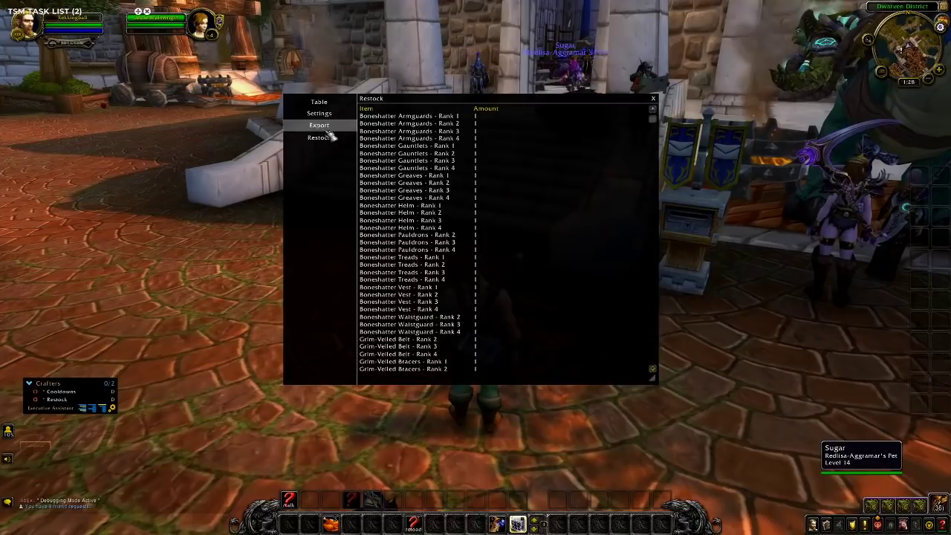
- Open the addon's export data, switch to the legendary restock spreadsheet in Google Sheets and read its instructions
{"action": "left_click", "coordinate": [314, 75]}
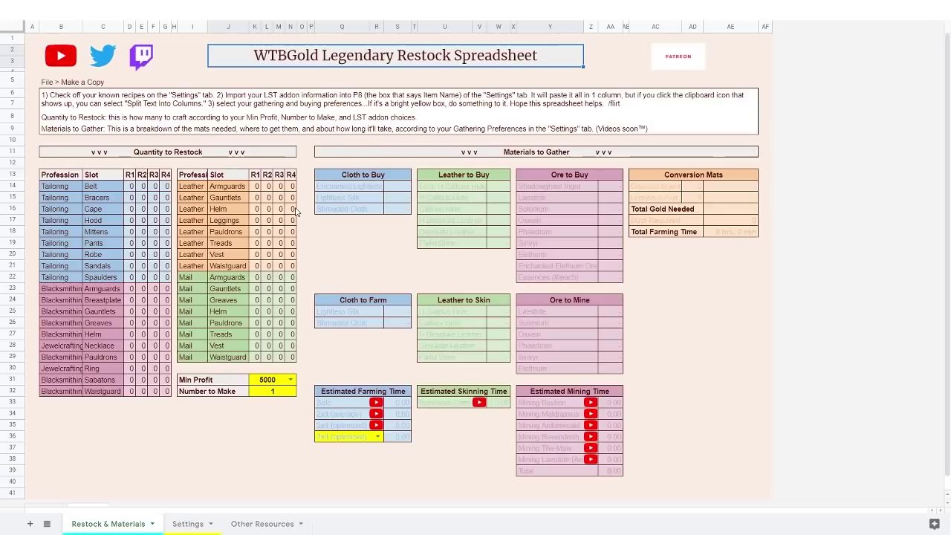
{"action": "left_click", "coordinate": [140, 108]}
{"action": "left_click", "coordinate": [160, 128]}
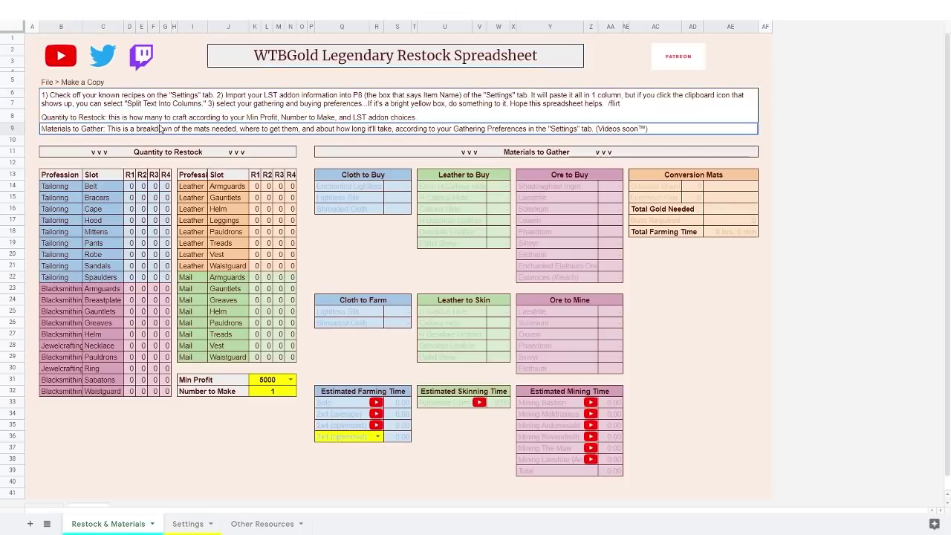
{"action": "left_click", "coordinate": [279, 106]}
{"action": "left_click", "coordinate": [307, 49]}
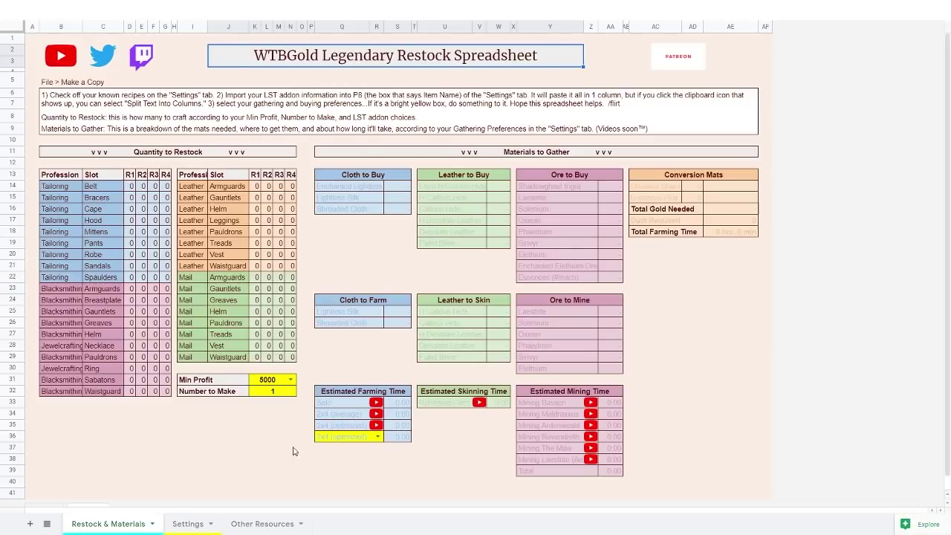
- Paste the exported addon data at the Item name cell P8 of the Settings sheet and split the text into columns
{"action": "left_click", "coordinate": [185, 524]}
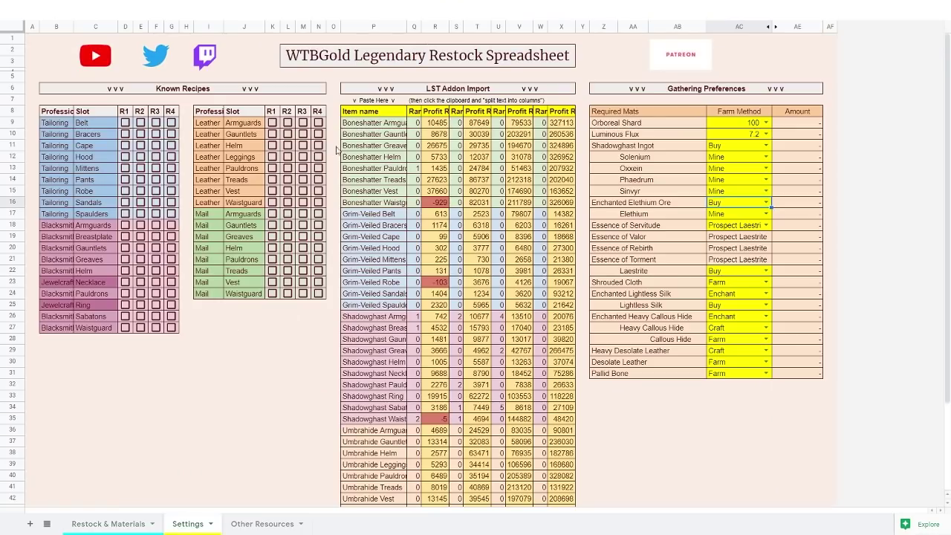
{"action": "left_click", "coordinate": [373, 111]}
{"action": "right_click", "coordinate": [374, 112]}
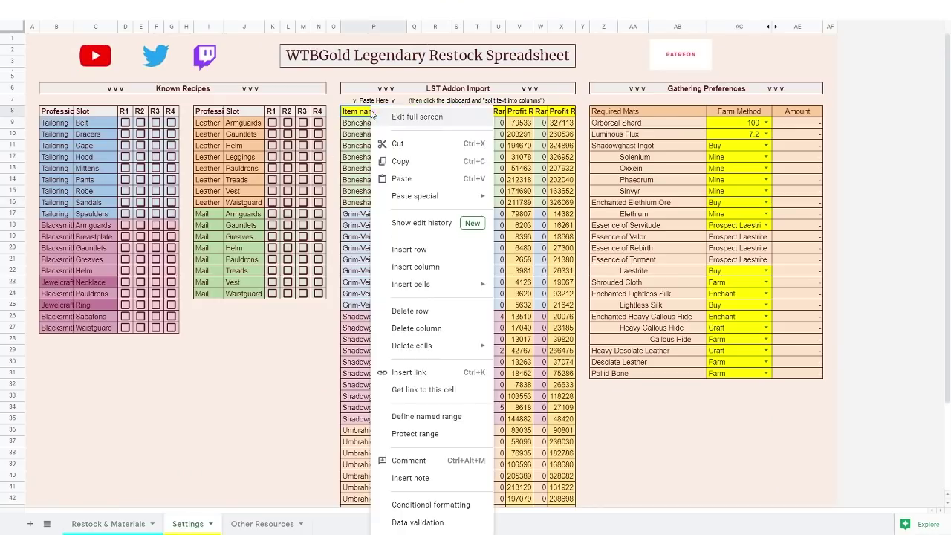
{"action": "left_click", "coordinate": [405, 180]}
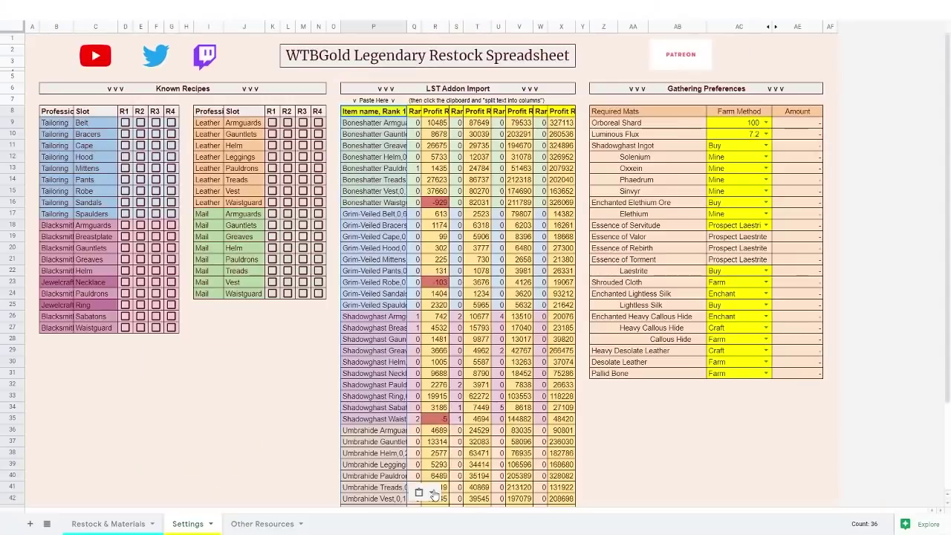
{"action": "left_click", "coordinate": [418, 492]}
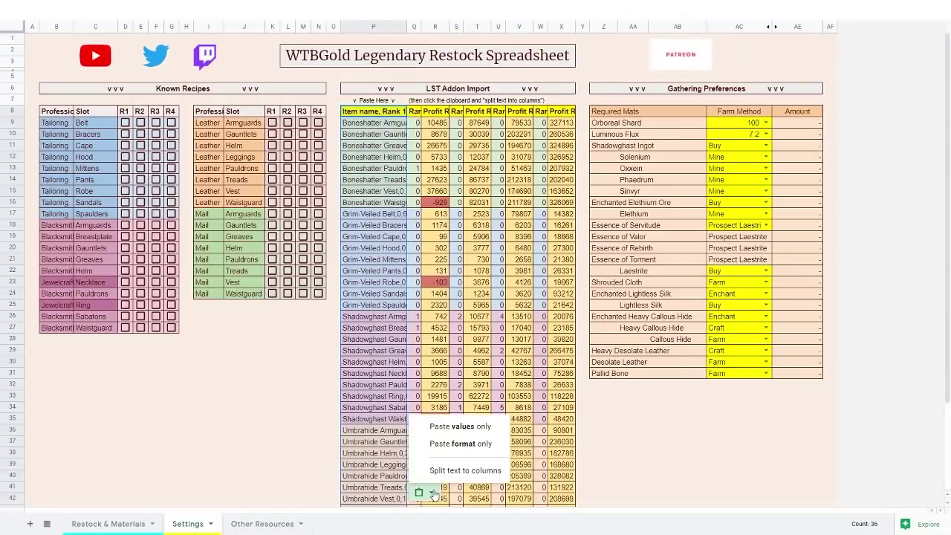
{"action": "left_click", "coordinate": [448, 471]}
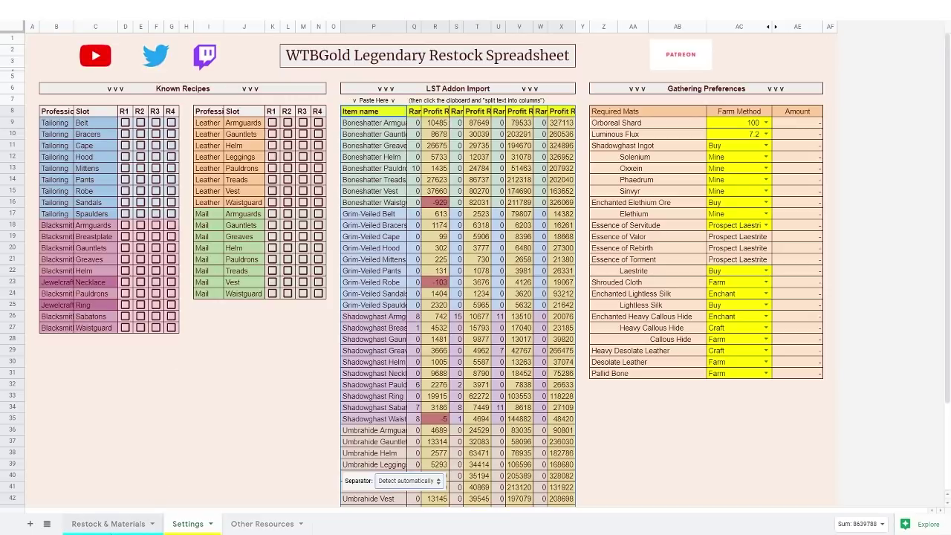
- Check the Restock & Materials sheet and return to the Known Recipes section of the Settings sheet
{"action": "left_click", "coordinate": [112, 523]}
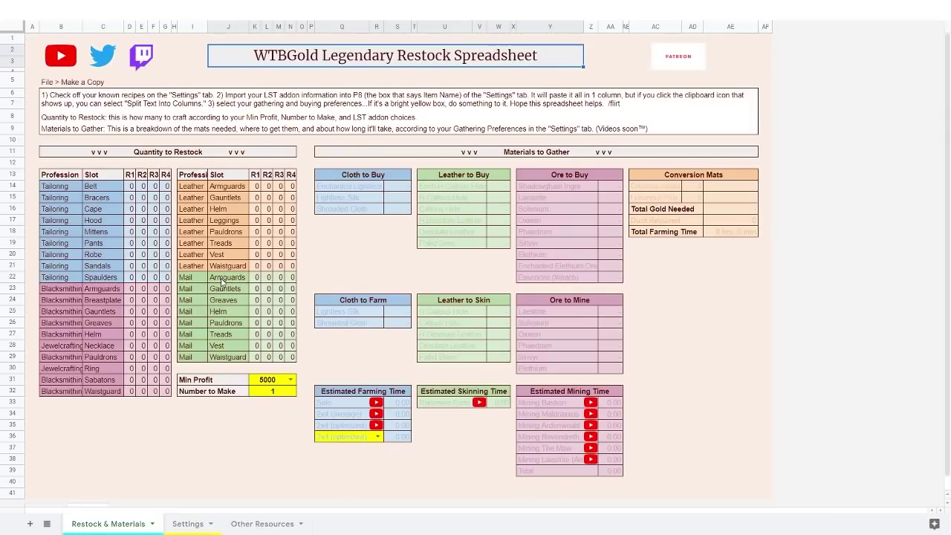
{"action": "left_click", "coordinate": [189, 524]}
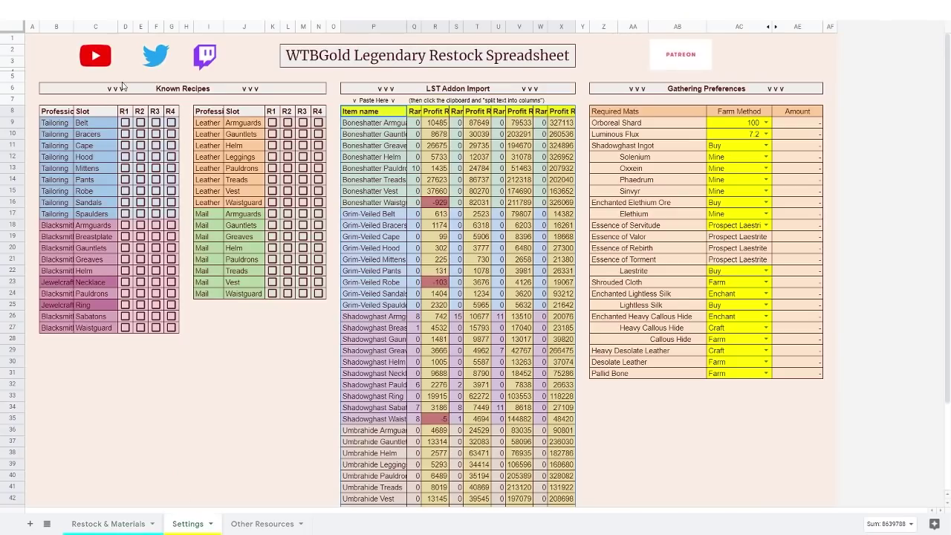
{"action": "left_click", "coordinate": [156, 88]}
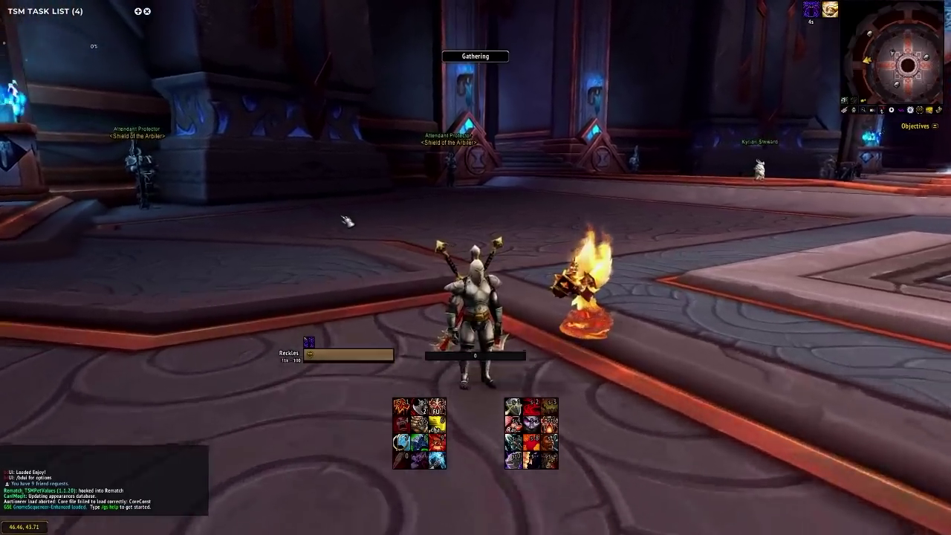
- Switch to World of Warcraft, open the Blacksmithing recipes and examine the Shadowghast Armguards' details and known ranks
{"action": "scroll", "coordinate": [346, 220], "scroll_direction": "up", "scroll_amount": 3}
{"action": "key", "text": "f"}
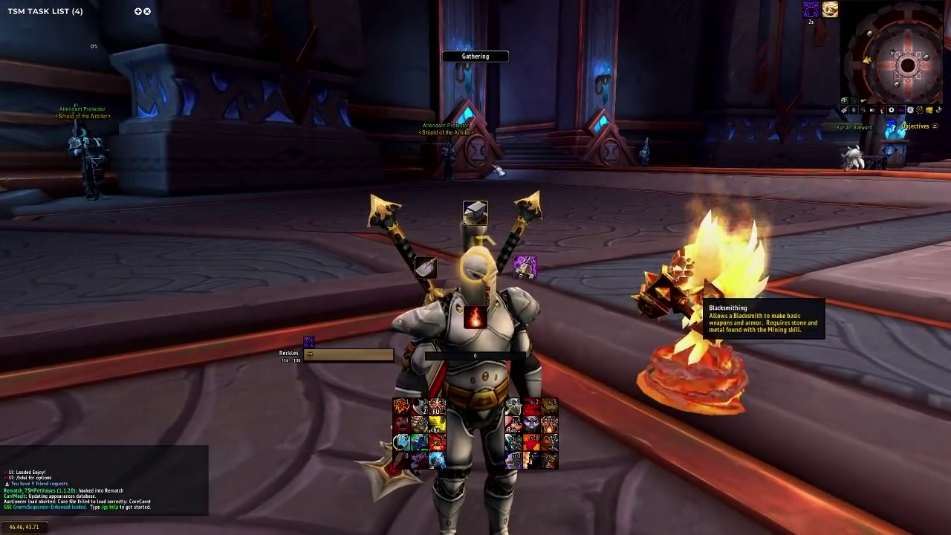
{"action": "left_click", "coordinate": [498, 171]}
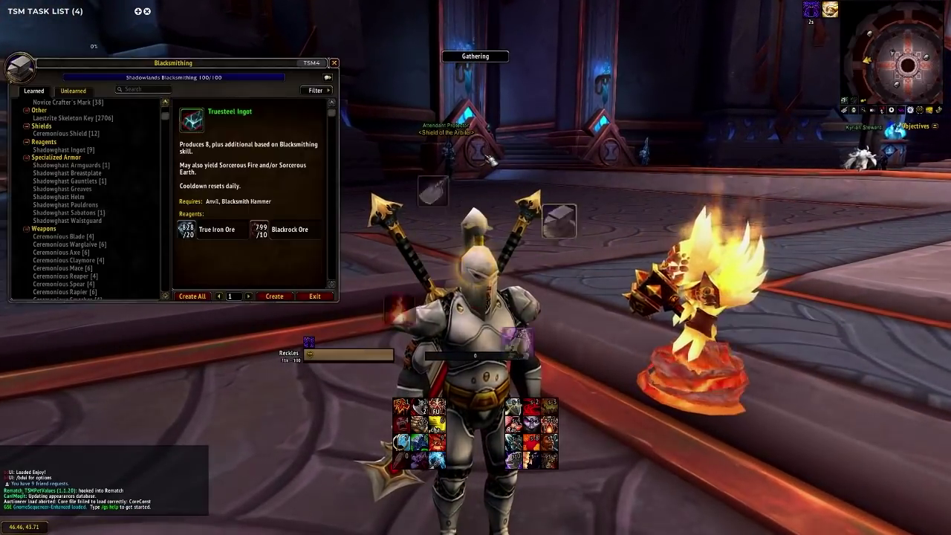
{"action": "left_click", "coordinate": [89, 165]}
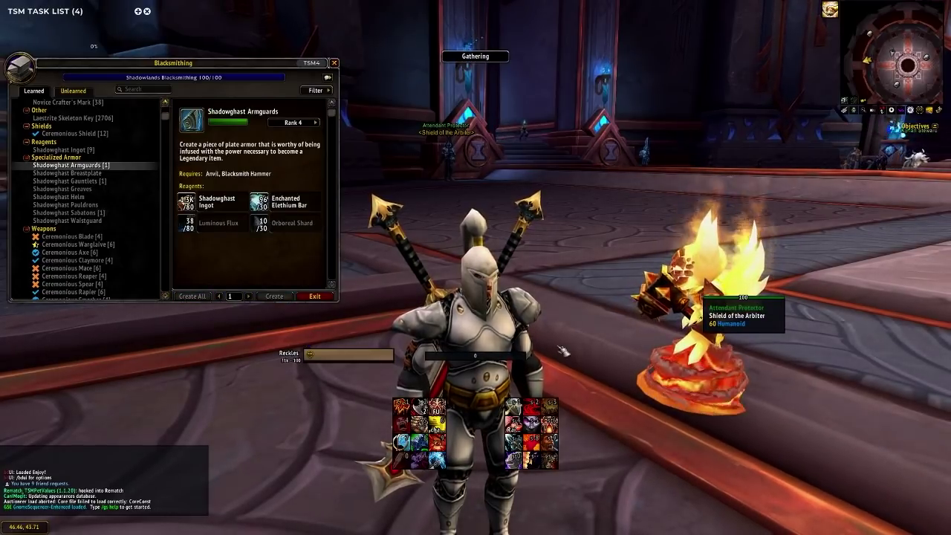
{"action": "left_click", "coordinate": [94, 174]}
{"action": "left_click", "coordinate": [126, 165]}
{"action": "mouse_move", "coordinate": [202, 128]}
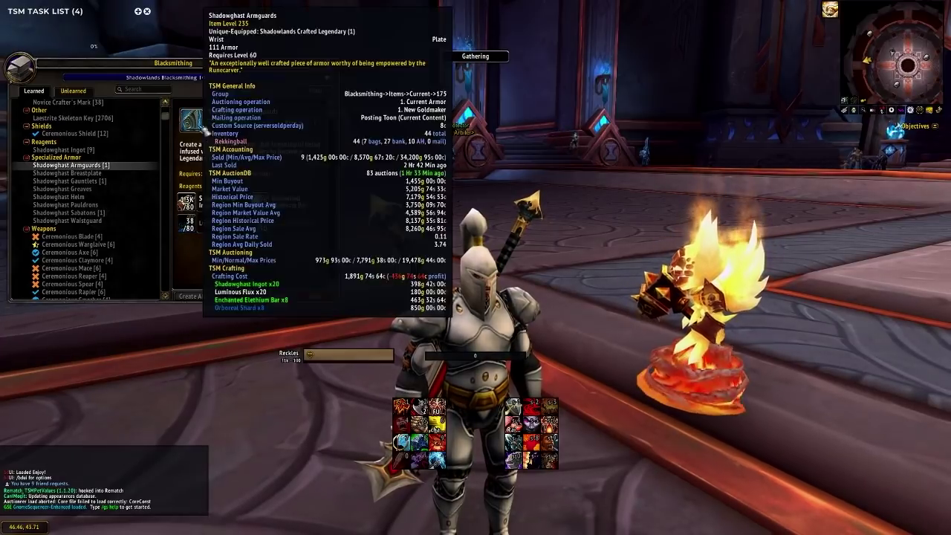
{"action": "left_click", "coordinate": [315, 122]}
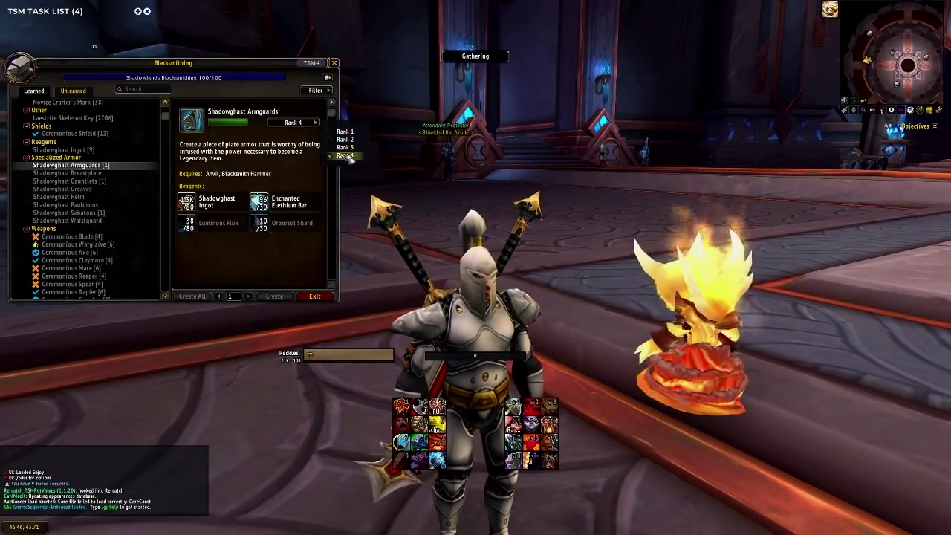
- Check the known ranks of the other Shadowghast armor recipes, from Breastplate through Waistguard
{"action": "left_click", "coordinate": [93, 173]}
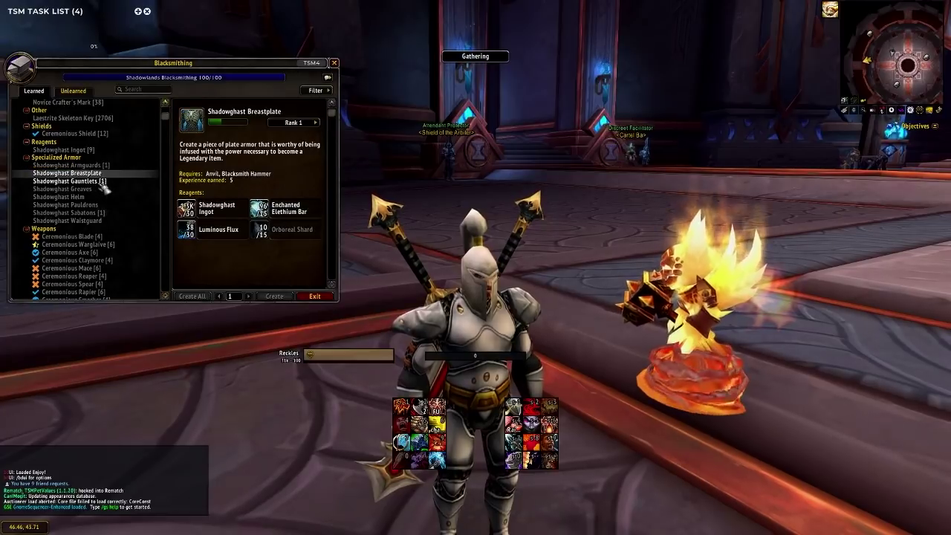
{"action": "left_click", "coordinate": [101, 181]}
{"action": "left_click", "coordinate": [100, 188]}
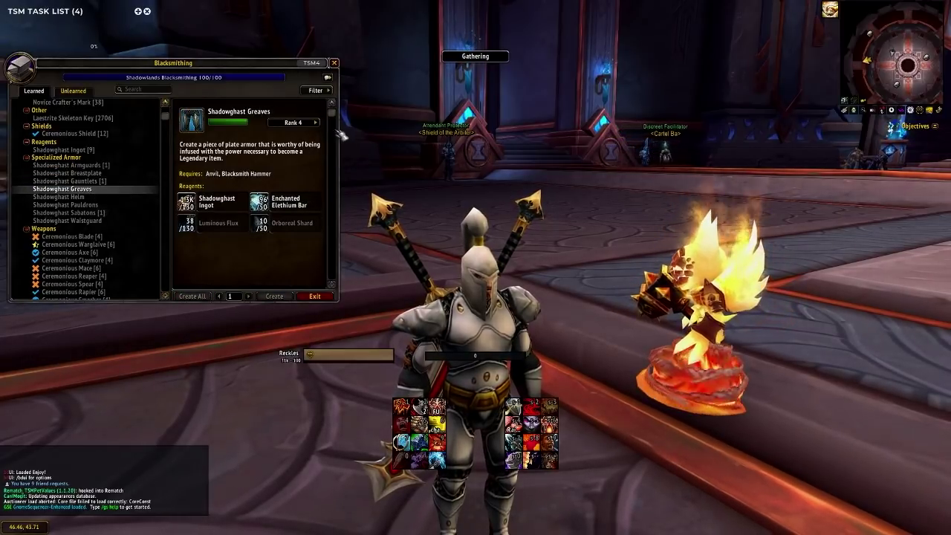
{"action": "left_click", "coordinate": [81, 213]}
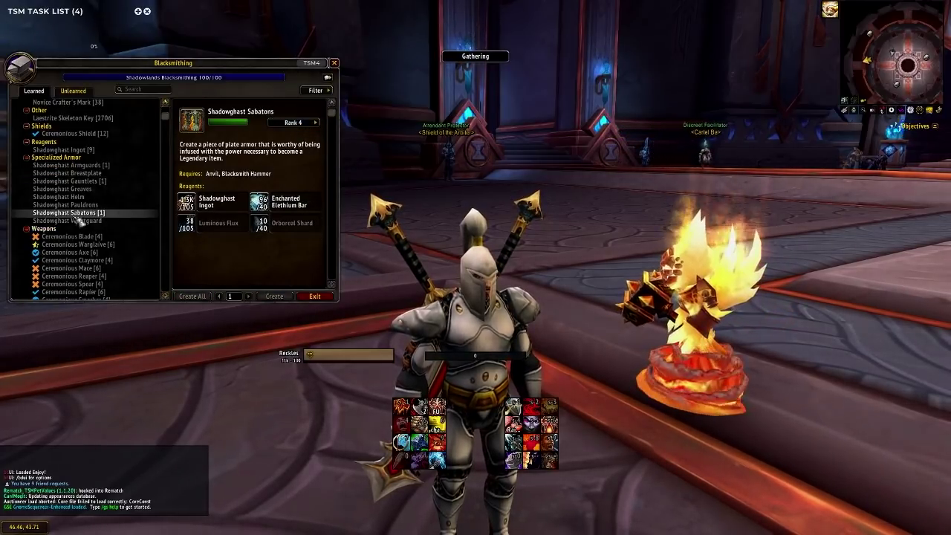
{"action": "left_click", "coordinate": [78, 221]}
{"action": "left_click", "coordinate": [80, 205]}
{"action": "left_click", "coordinate": [80, 190]}
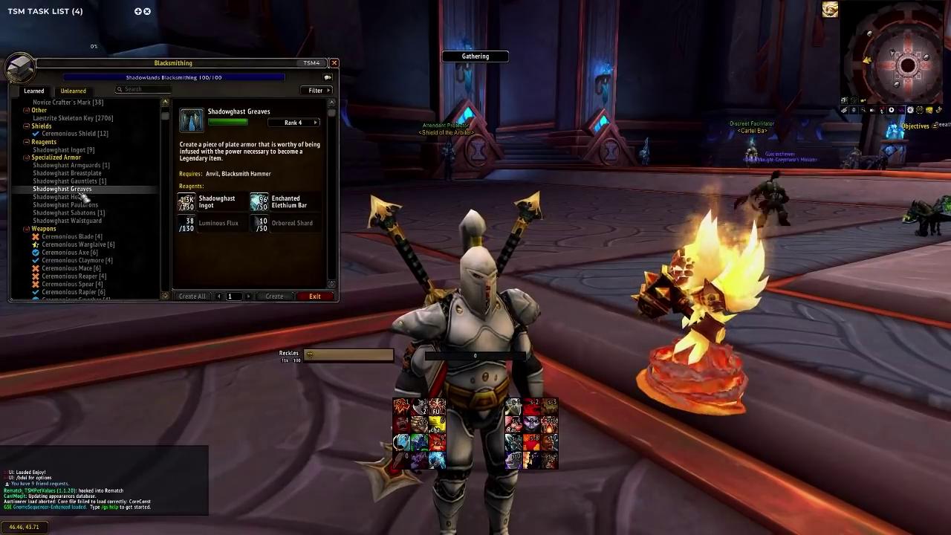
{"action": "left_click", "coordinate": [83, 197]}
{"action": "left_click", "coordinate": [91, 205]}
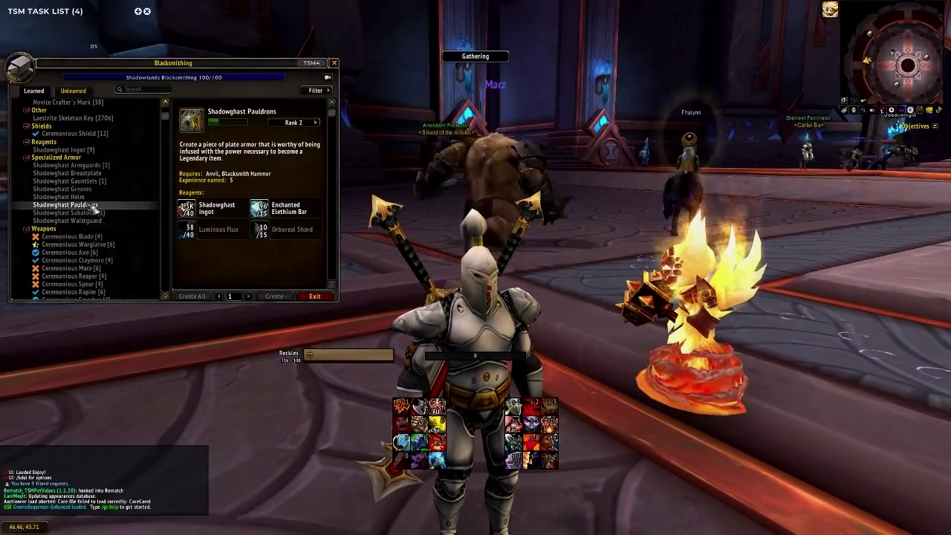
{"action": "left_click", "coordinate": [82, 221]}
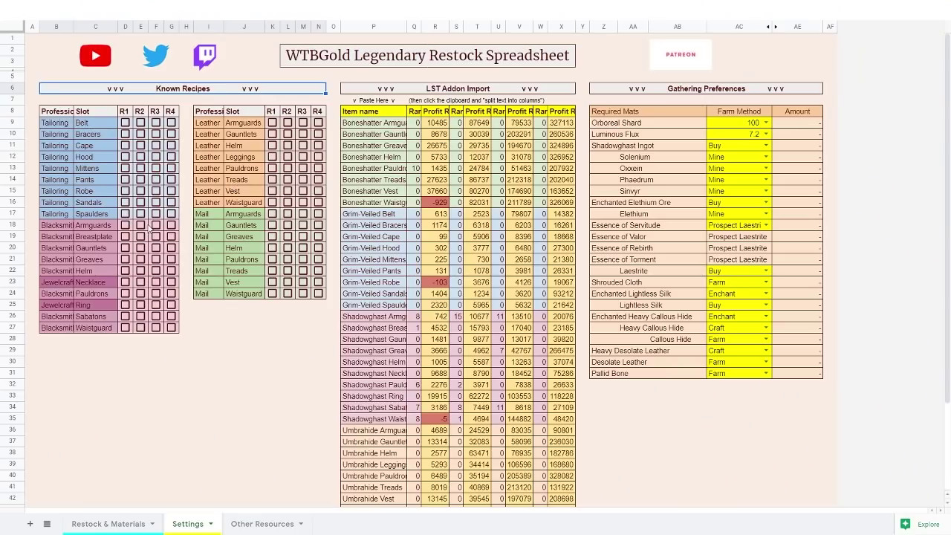
- Mark ranks R1 through R4 as known for the Blacksmithing Armguards, Greaves and Sabatons in Known Recipes
{"action": "left_click_drag", "start_coordinate": [187, 226], "coordinate": [131, 226]}
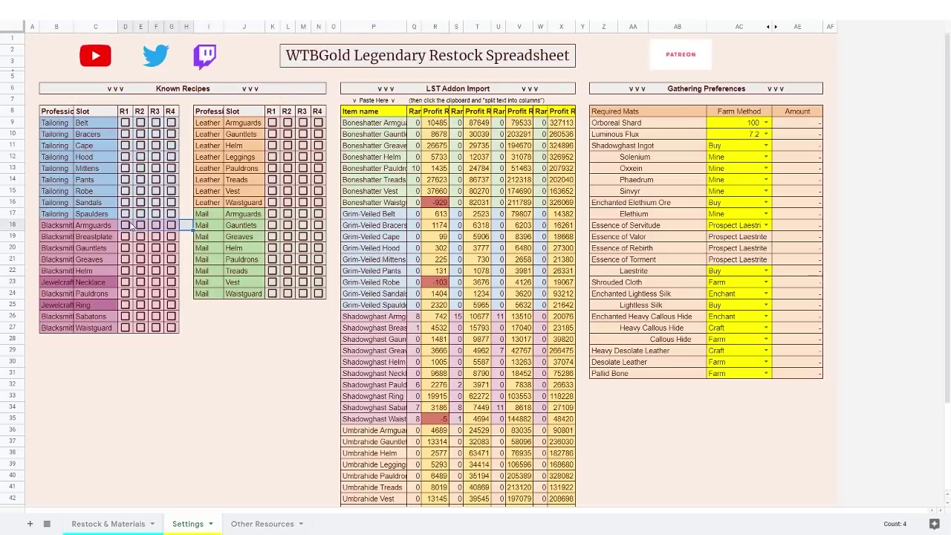
{"action": "key", "text": "space"}
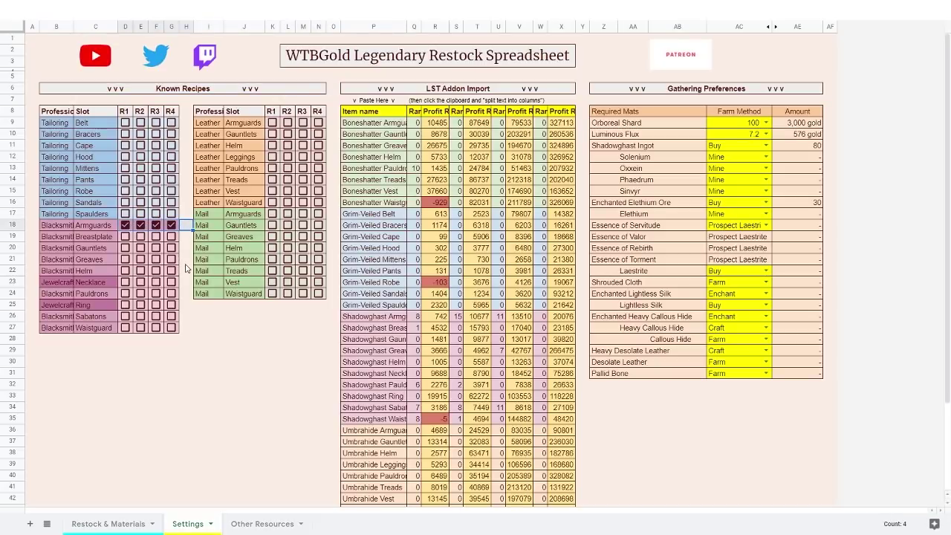
{"action": "left_click_drag", "start_coordinate": [186, 259], "coordinate": [126, 259]}
{"action": "key", "text": "space"}
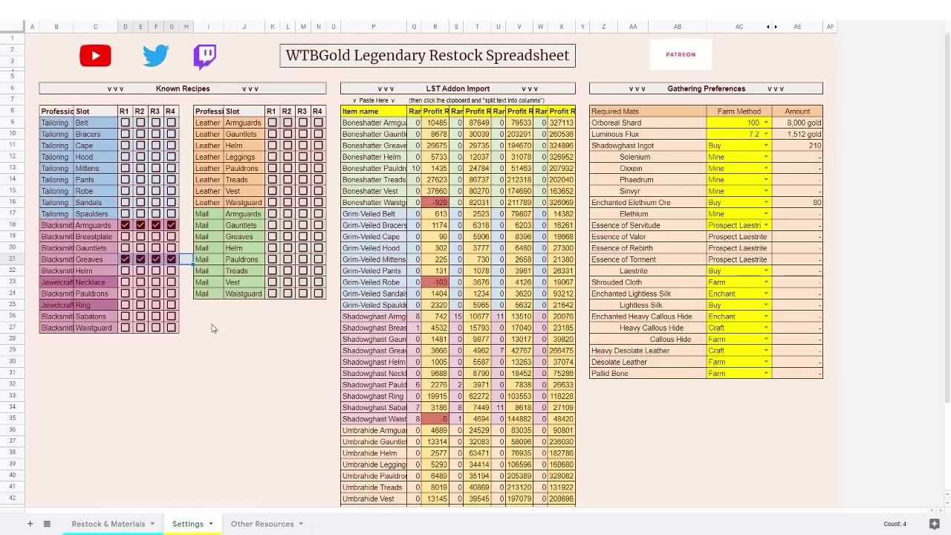
{"action": "left_click_drag", "start_coordinate": [186, 317], "coordinate": [130, 319]}
{"action": "key", "text": "space"}
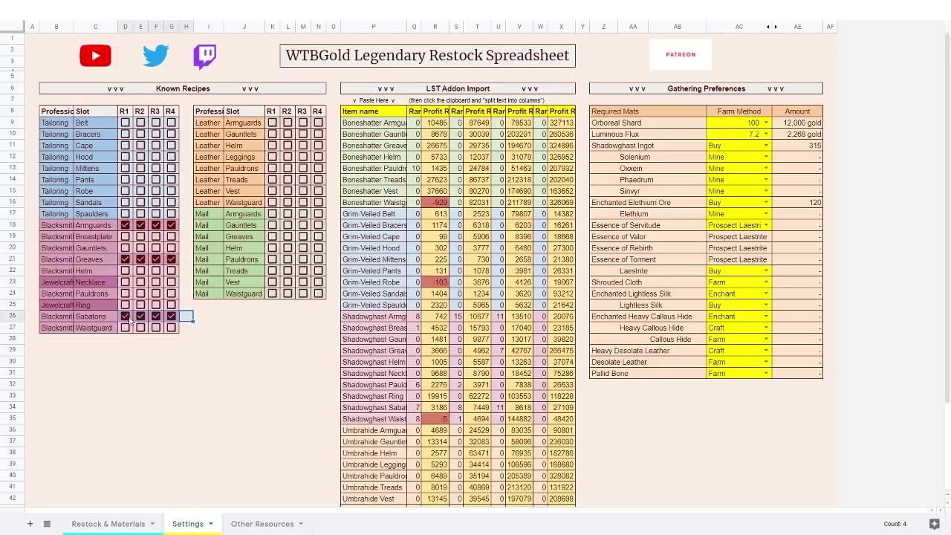
- Mark R1 and R2 as known for Blacksmithing Waistguard and Pauldrons, and only R1 for Helm, Breastplate and Gauntlets
{"action": "left_click", "coordinate": [125, 327]}
{"action": "left_click", "coordinate": [140, 328]}
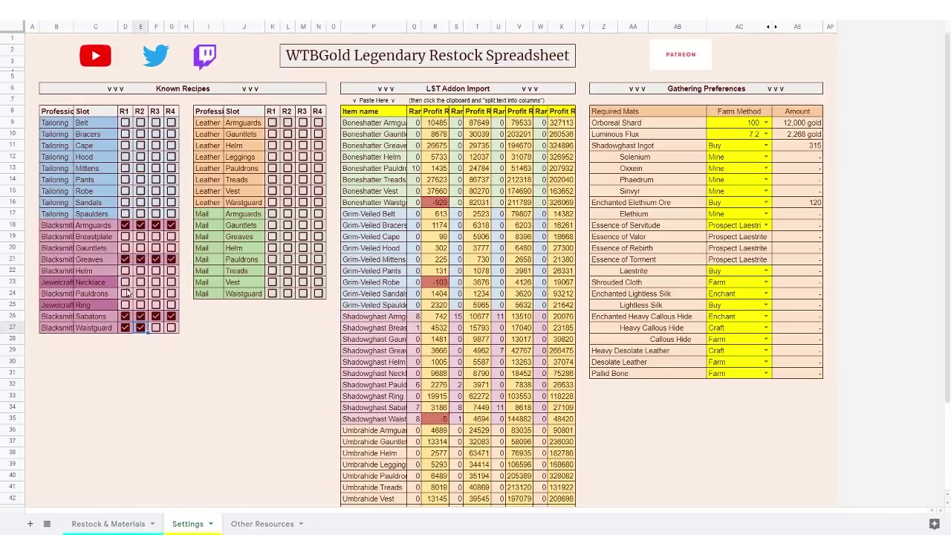
{"action": "left_click", "coordinate": [125, 293]}
{"action": "left_click", "coordinate": [140, 294]}
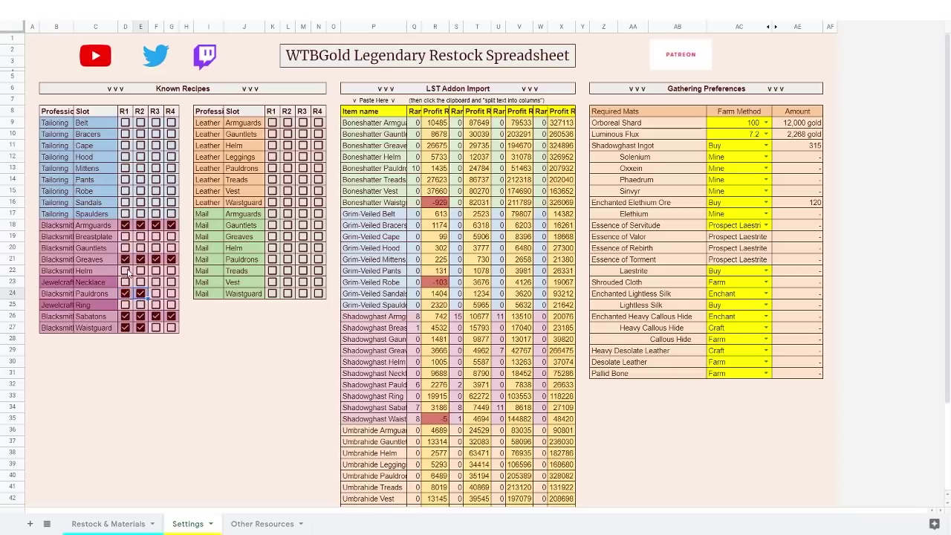
{"action": "left_click", "coordinate": [124, 271]}
{"action": "left_click", "coordinate": [125, 236]}
{"action": "left_click", "coordinate": [125, 248]}
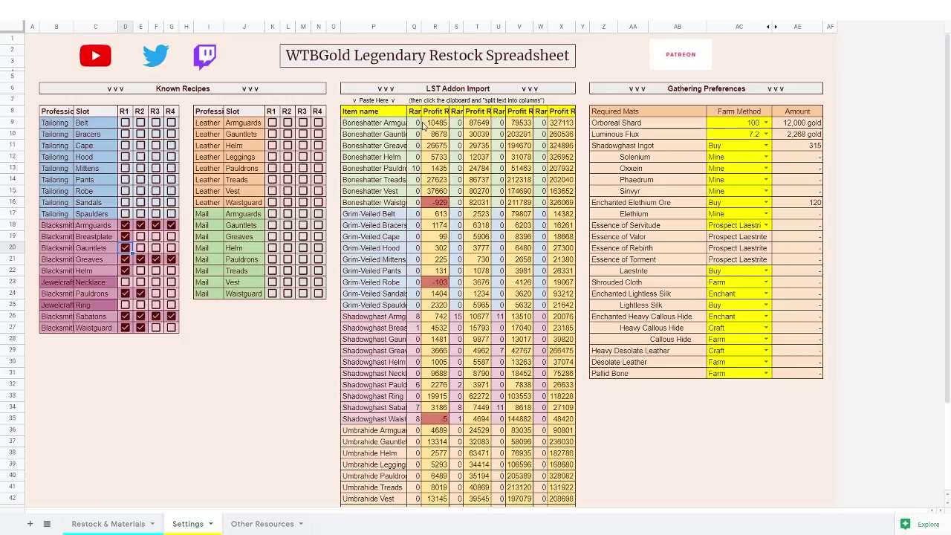
- Examine the profit and rank quantity columns of the LST Addon Import table
{"action": "left_click_drag", "start_coordinate": [431, 134], "coordinate": [435, 431]}
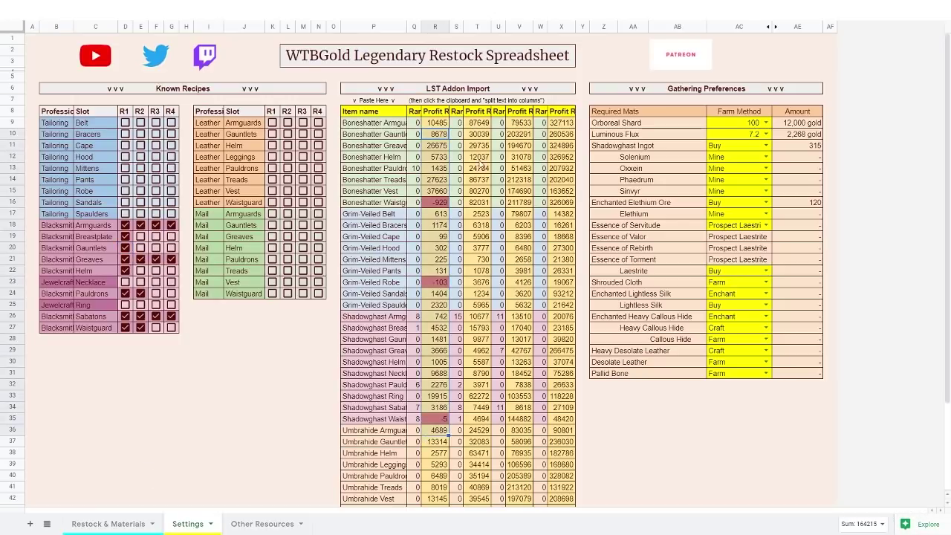
{"action": "left_click_drag", "start_coordinate": [477, 158], "coordinate": [477, 442]}
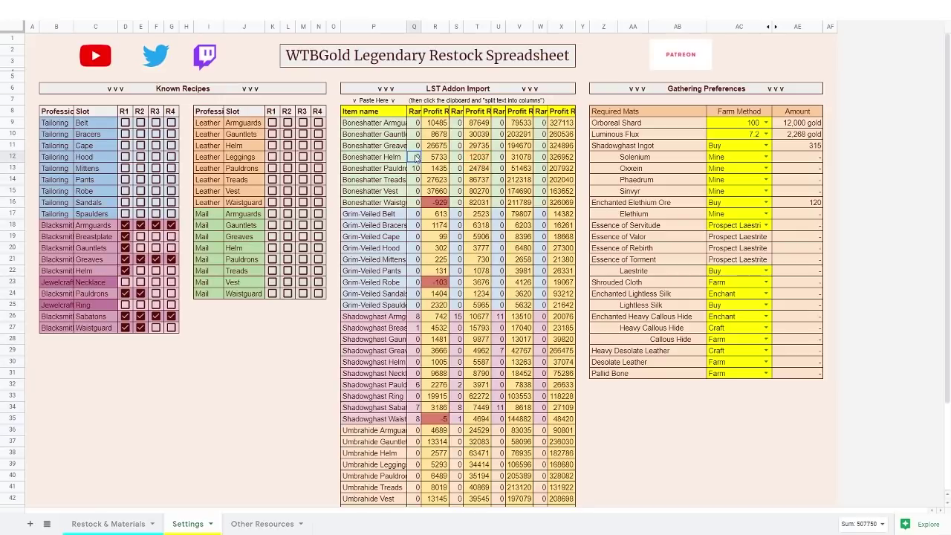
{"action": "left_click_drag", "start_coordinate": [416, 157], "coordinate": [417, 483]}
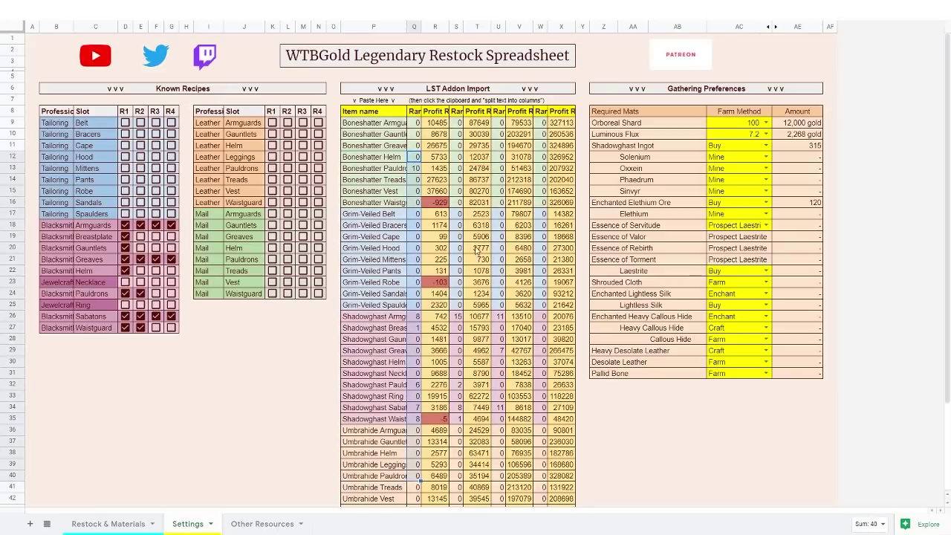
{"action": "left_click", "coordinate": [454, 125]}
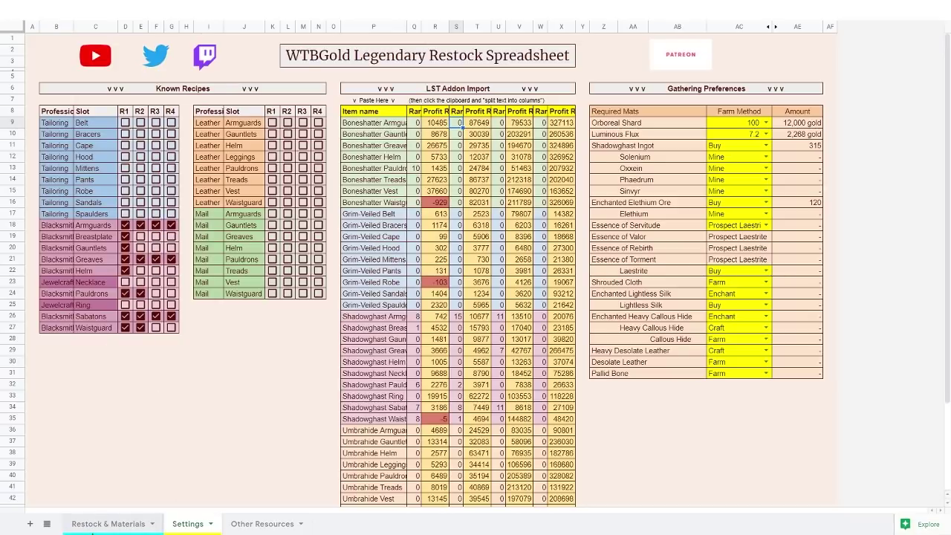
- On the Restock & Materials sheet, set Number to Make to 3 and Min Profit to 0
{"action": "left_click", "coordinate": [106, 525]}
{"action": "left_click", "coordinate": [284, 392]}
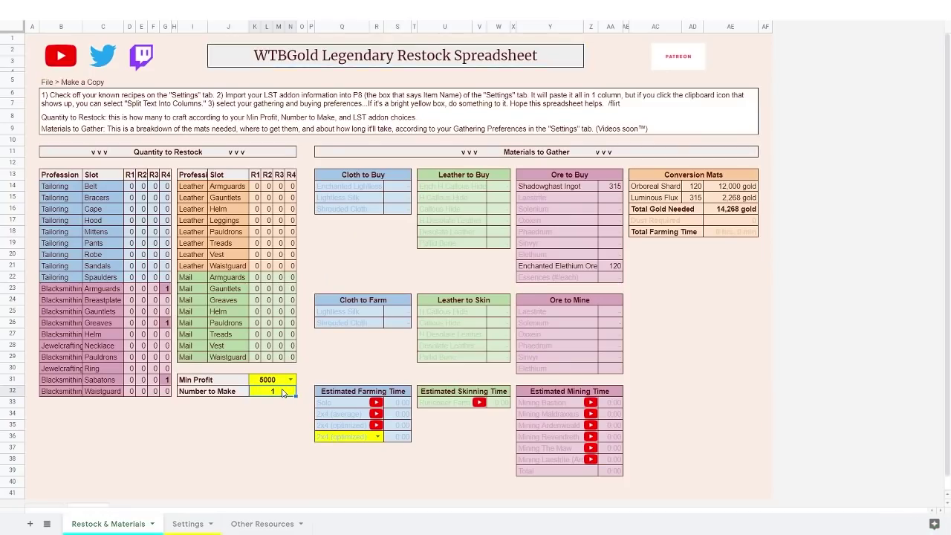
{"action": "type", "text": "3"}
{"action": "key", "text": "Return"}
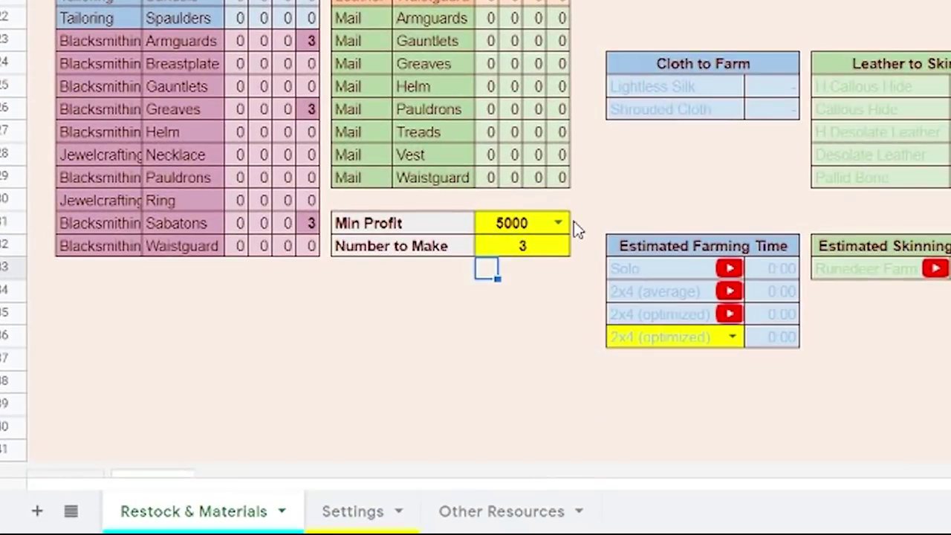
{"action": "left_click", "coordinate": [557, 223]}
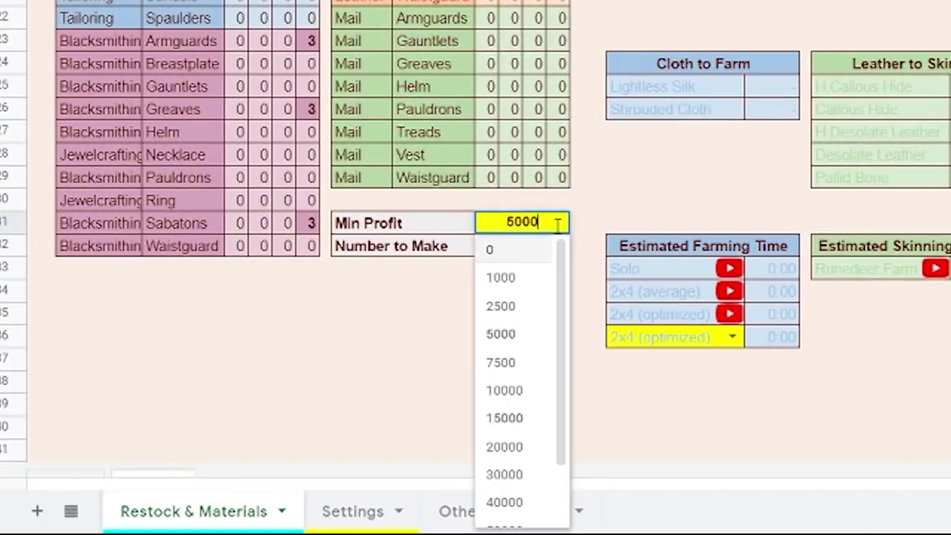
{"action": "left_click", "coordinate": [500, 260]}
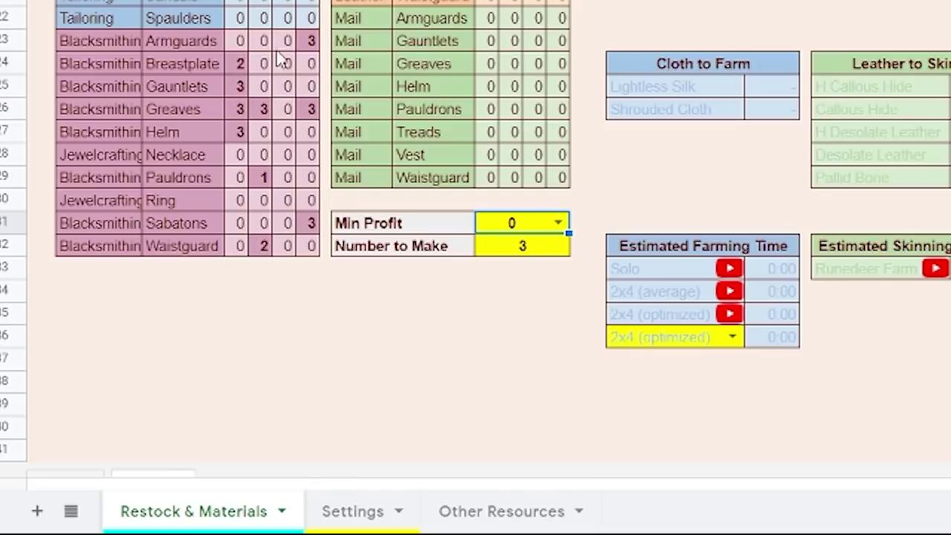
- Check the Quantity to Restock values for the Blacksmithing Pauldrons and Waistguard
{"action": "left_click", "coordinate": [265, 186]}
{"action": "left_click", "coordinate": [265, 247]}
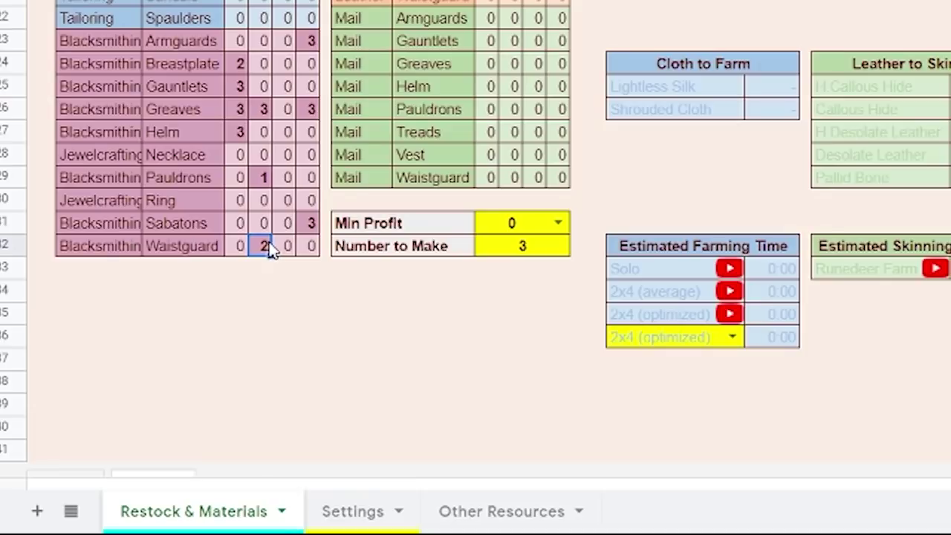
{"action": "left_click", "coordinate": [235, 175]}
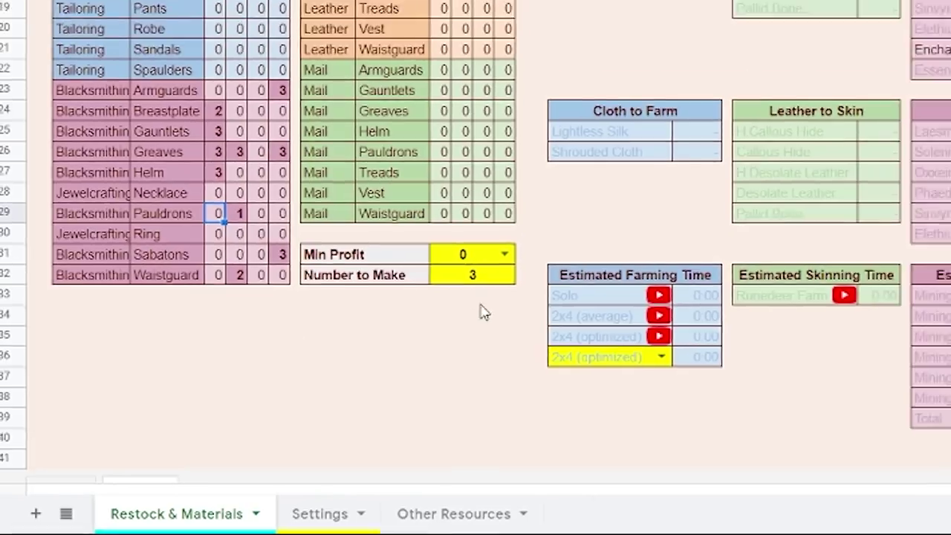
- Set Number to Make to 1 and Min Profit to 5000 on the Restock & Materials sheet
{"action": "left_click", "coordinate": [529, 251]}
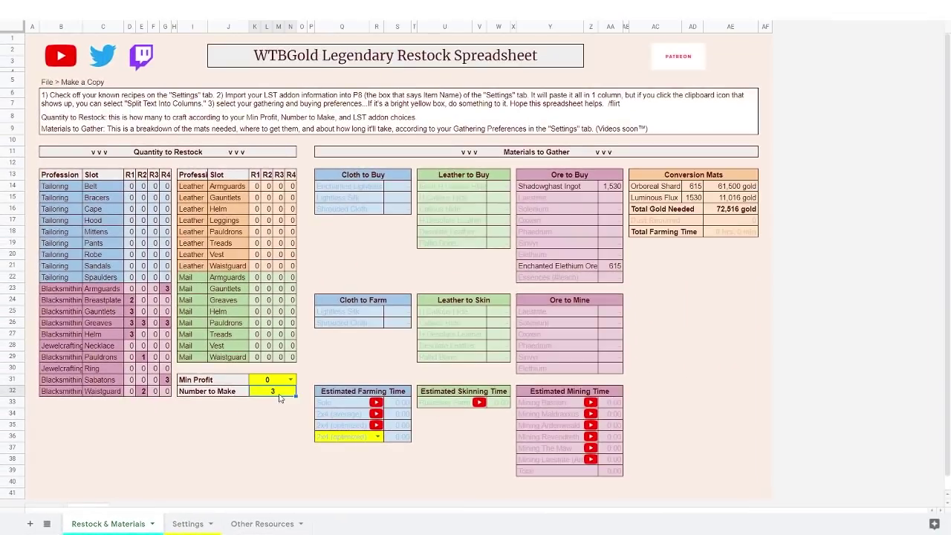
{"action": "type", "text": "1"}
{"action": "key", "text": "Return"}
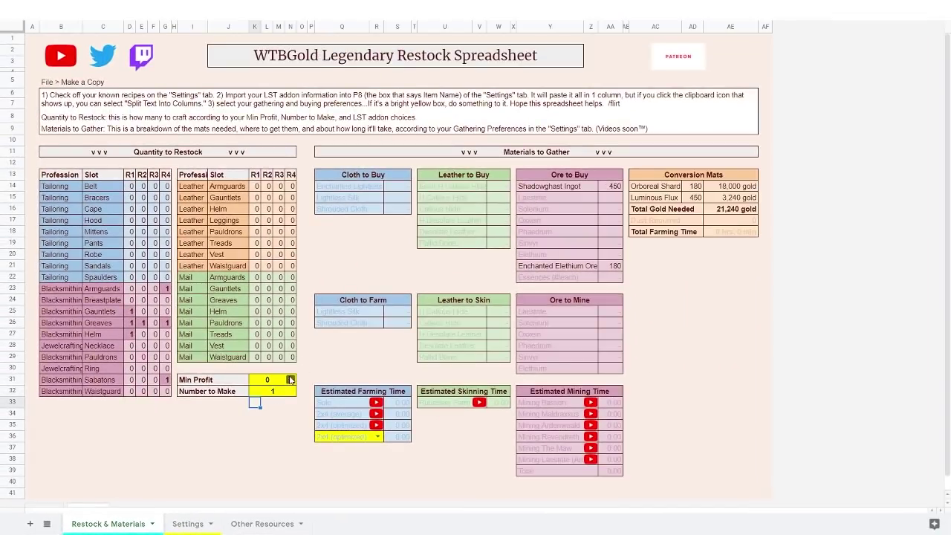
{"action": "left_click", "coordinate": [290, 380]}
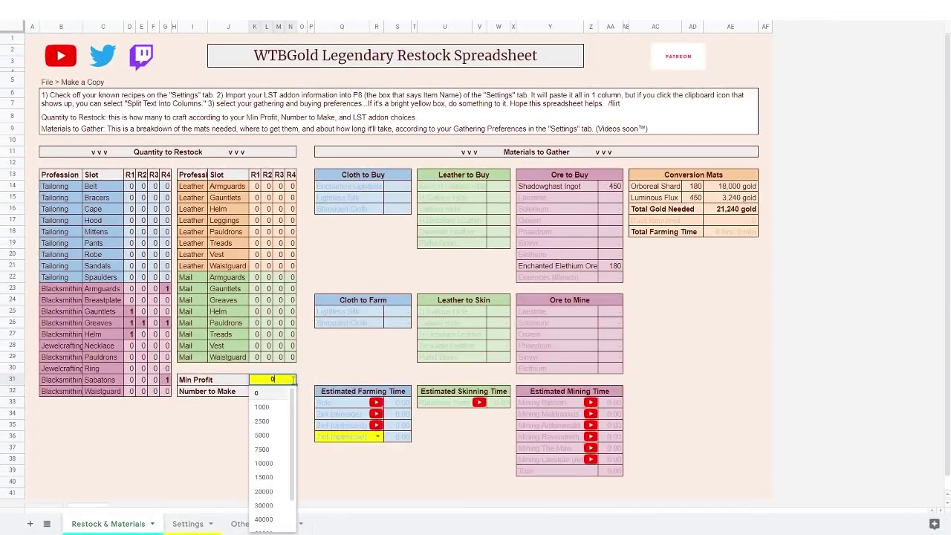
{"action": "left_click", "coordinate": [264, 435]}
{"action": "left_click", "coordinate": [322, 294]}
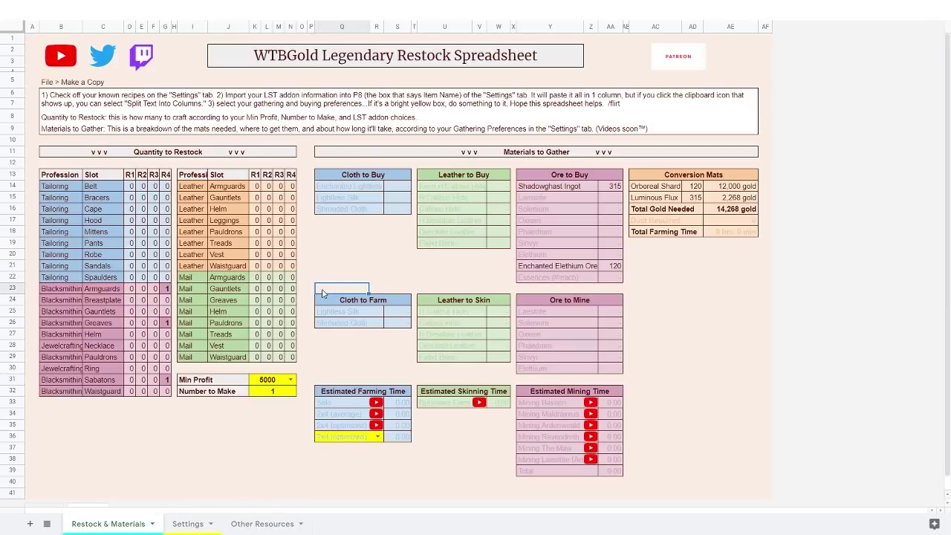
- Check the Armguards' R4 restock quantity and the Ore to Buy list, including the Shadowghast Ingot amount
{"action": "left_click", "coordinate": [168, 287]}
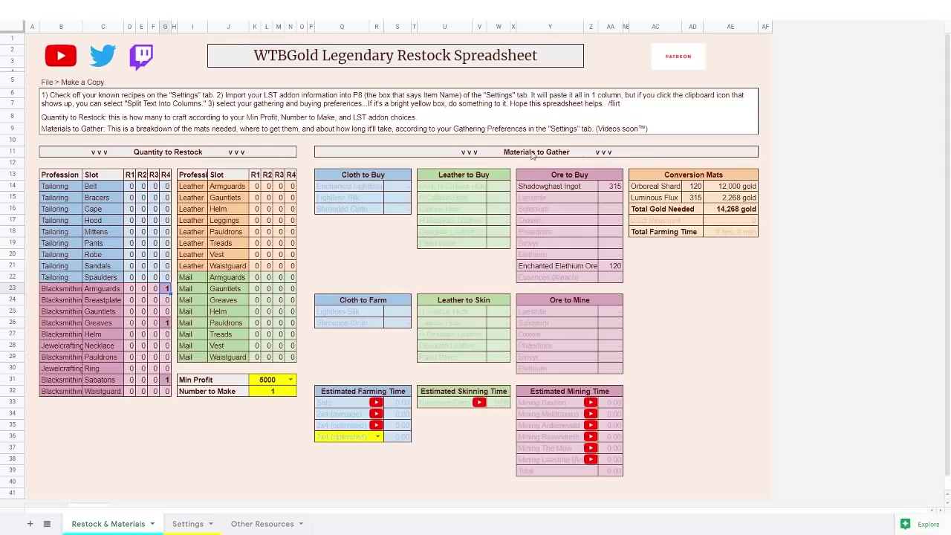
{"action": "left_click_drag", "start_coordinate": [549, 175], "coordinate": [605, 277]}
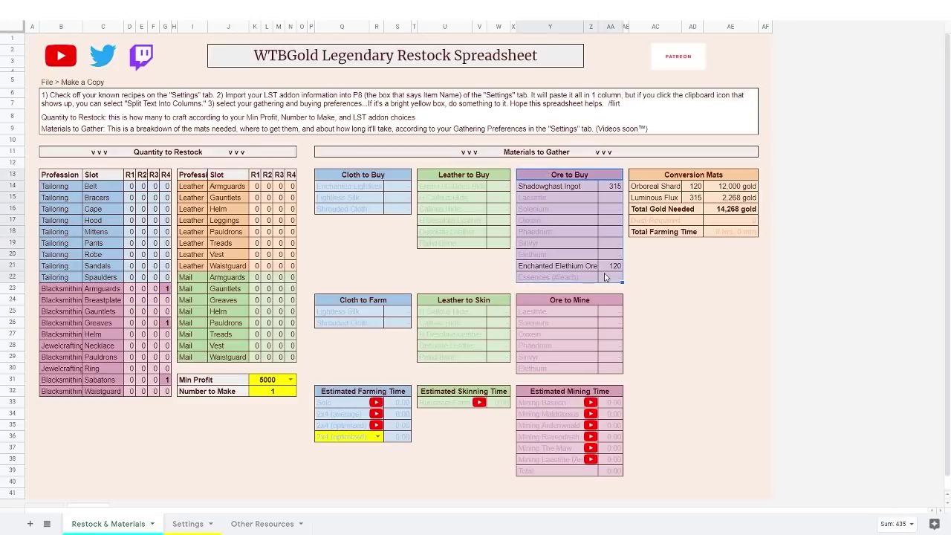
{"action": "left_click", "coordinate": [615, 192]}
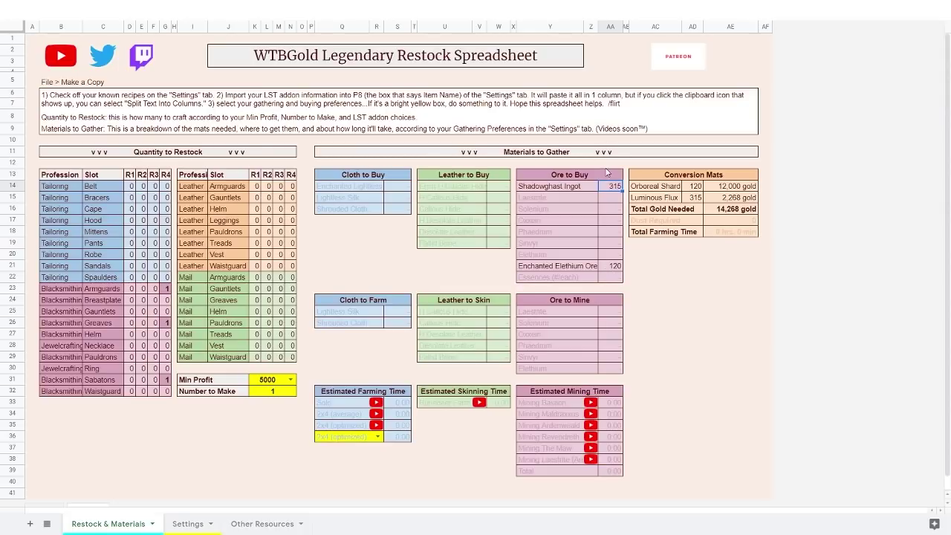
- In the Settings sheet's Gathering Preferences, set the Orboreal Shard value to 106.25 and the Luminous Flux value to 7.65
{"action": "left_click", "coordinate": [187, 523]}
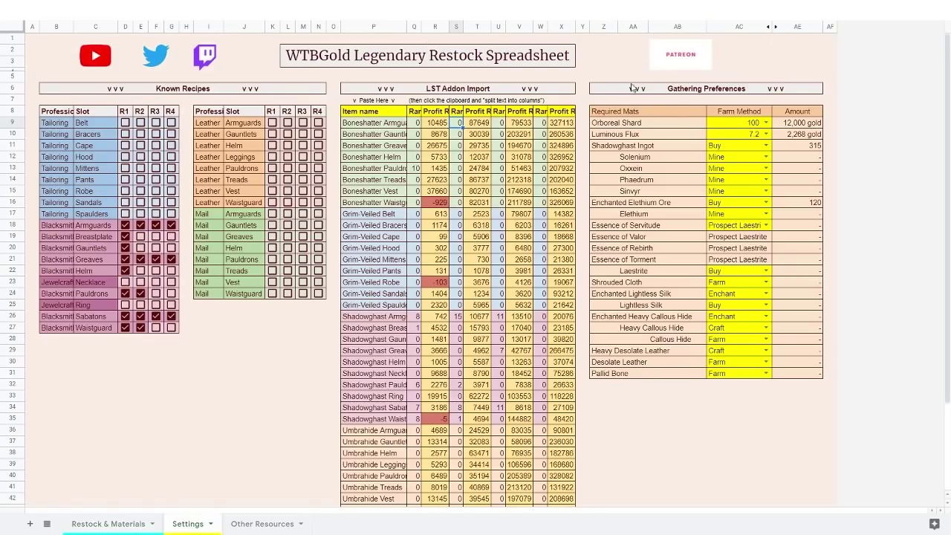
{"action": "mouse_move", "coordinate": [632, 88]}
{"action": "left_mouse_down"}
{"action": "mouse_move", "coordinate": [735, 267]}
{"action": "mouse_move", "coordinate": [739, 401]}
{"action": "mouse_move", "coordinate": [745, 377]}
{"action": "left_mouse_up"}
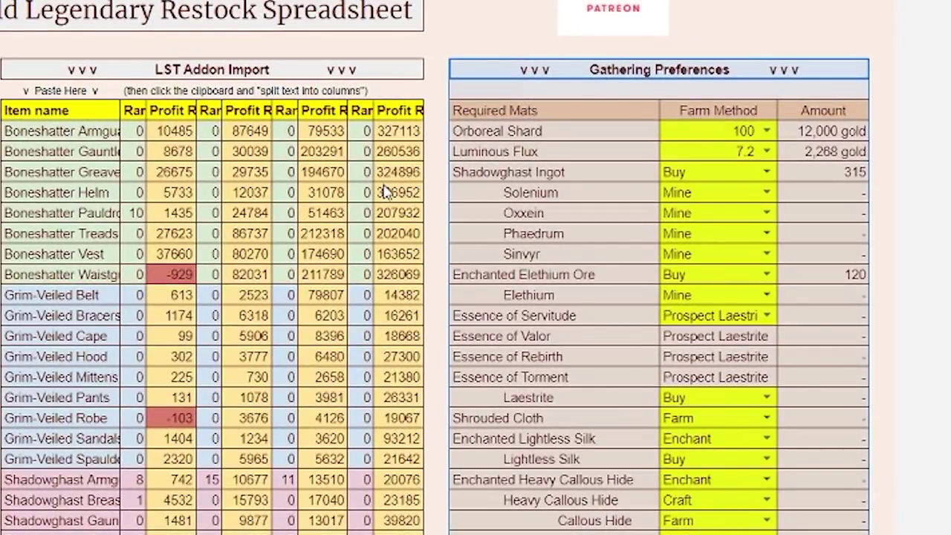
{"action": "left_click", "coordinate": [766, 131]}
{"action": "left_click", "coordinate": [713, 185]}
{"action": "key", "text": "Down"}
{"action": "key", "text": "Down"}
{"action": "key", "text": "Return"}
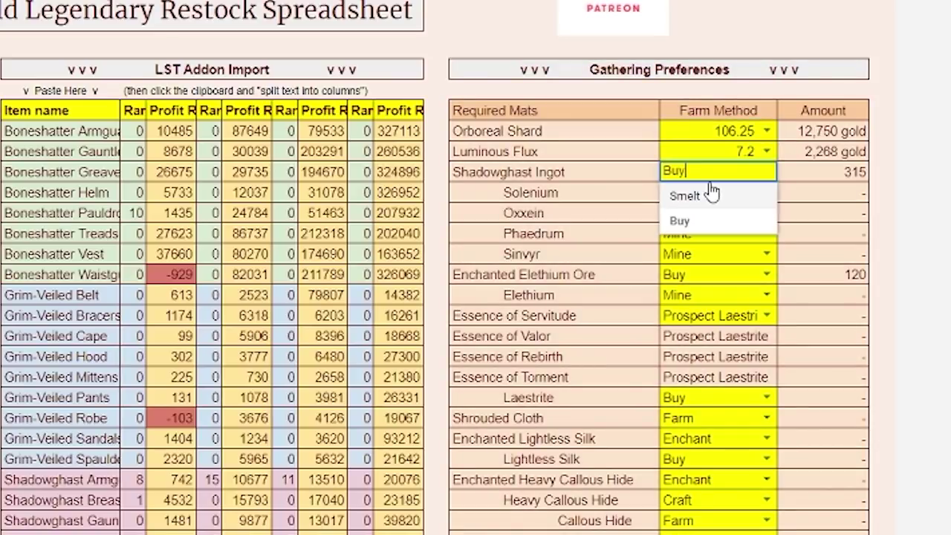
{"action": "left_click", "coordinate": [767, 131]}
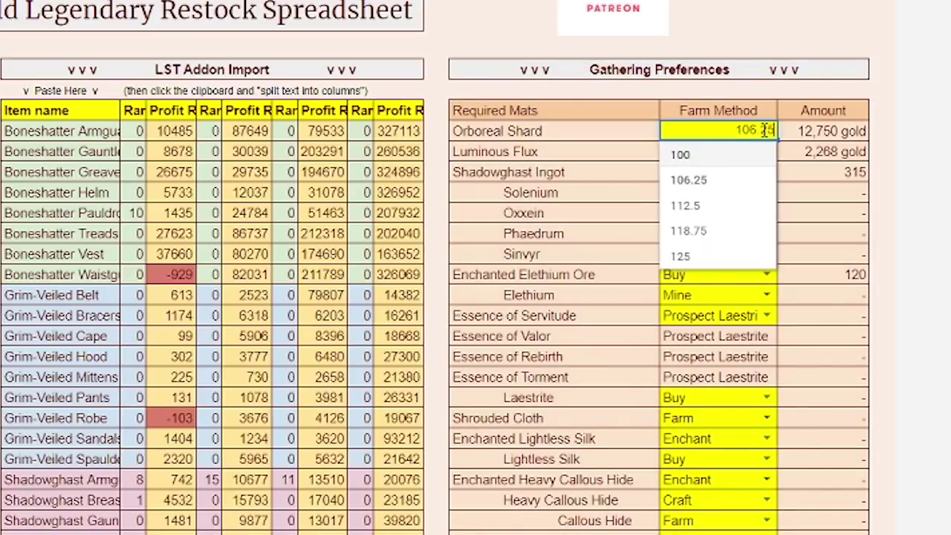
{"action": "left_click", "coordinate": [724, 180]}
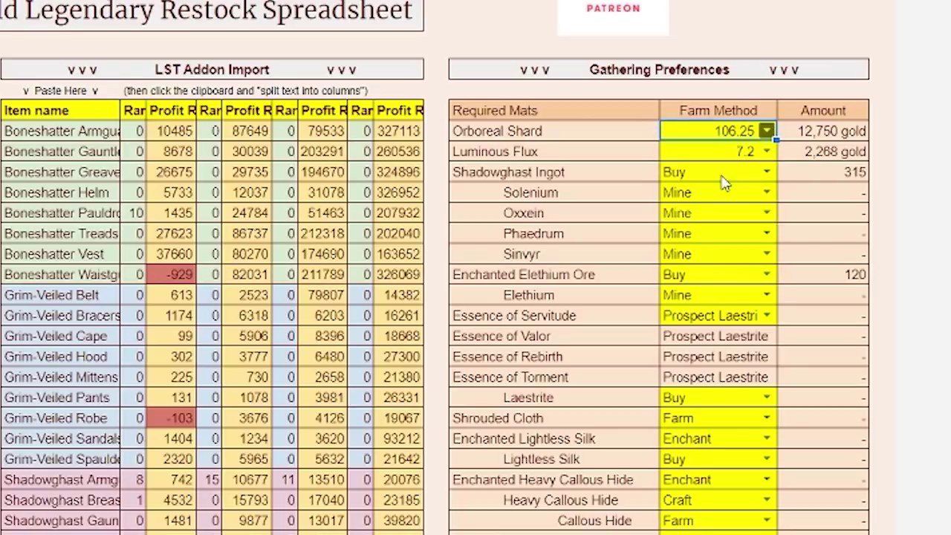
{"action": "left_click", "coordinate": [768, 152]}
{"action": "left_click", "coordinate": [691, 202]}
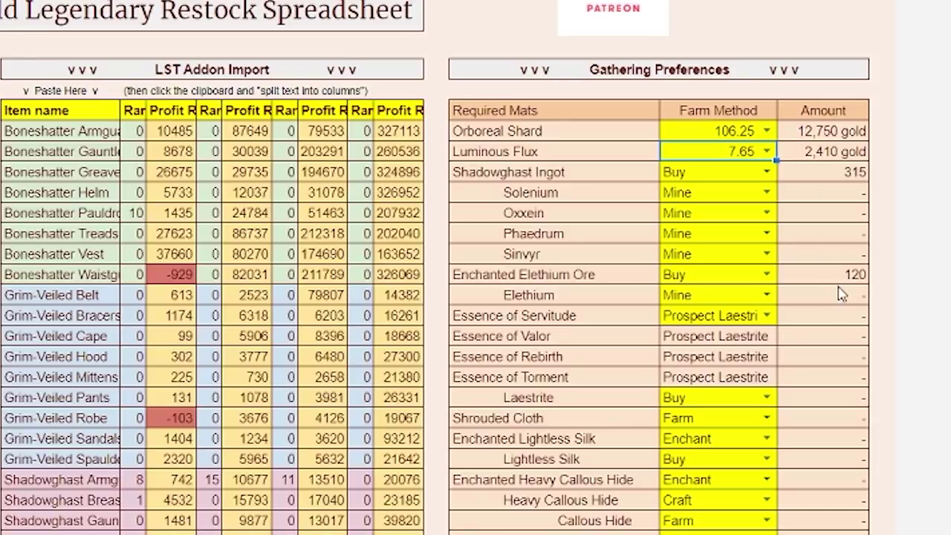
- Set the farm method of Shadowghast Ingot to Smelt and of Enchanted Elethium Ore to Enchant
{"action": "double_click", "coordinate": [769, 170]}
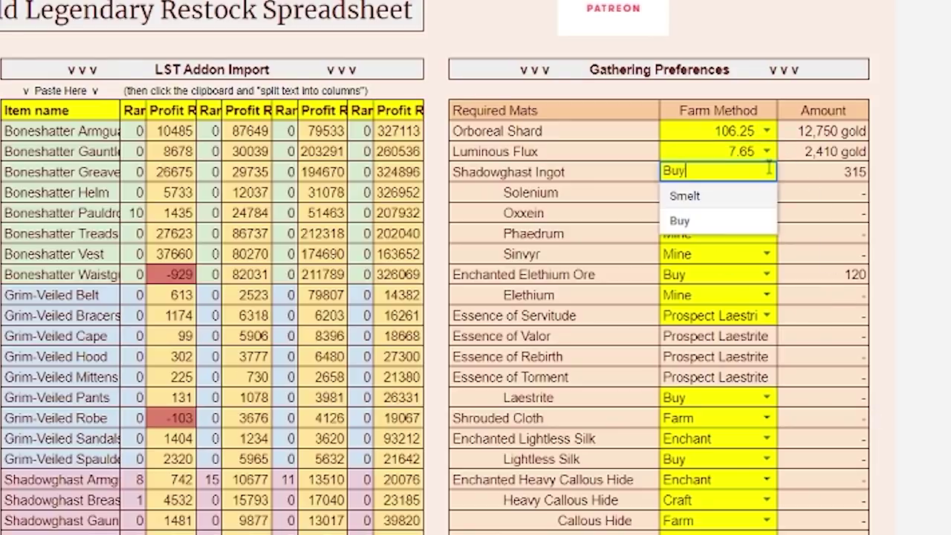
{"action": "left_click", "coordinate": [700, 202]}
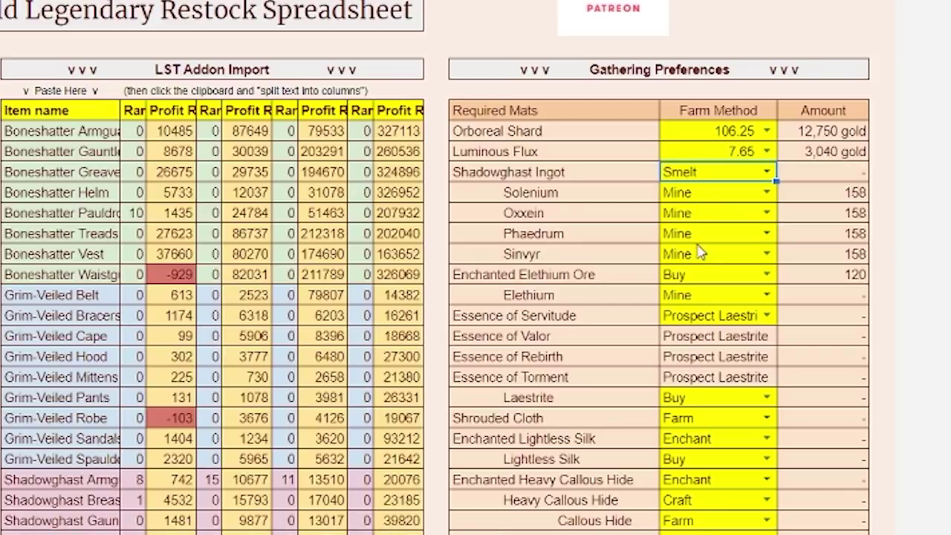
{"action": "double_click", "coordinate": [766, 275]}
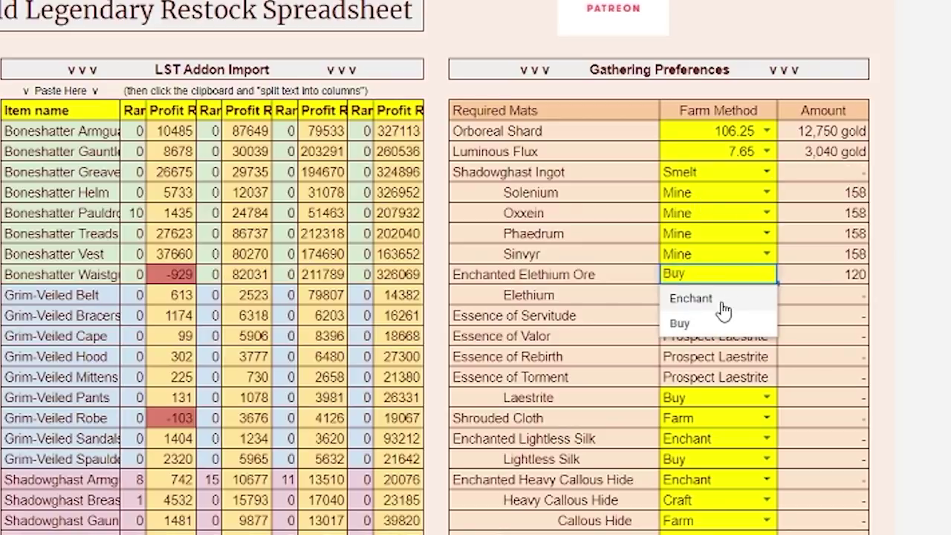
{"action": "left_click", "coordinate": [693, 298]}
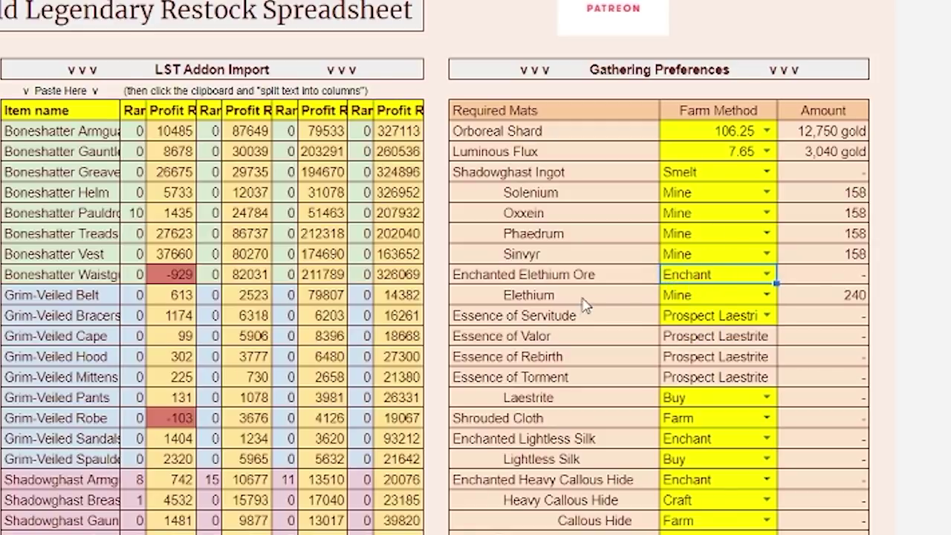
{"action": "left_click", "coordinate": [713, 298]}
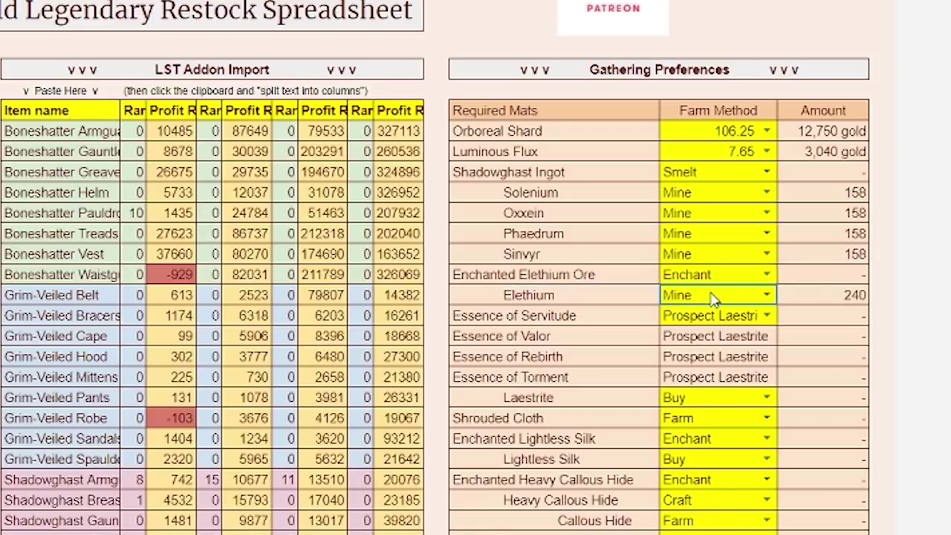
- In the Gathering Preferences, set the farm method of Elethium to Mine and of Solenium to Buy
{"action": "left_click", "coordinate": [766, 295]}
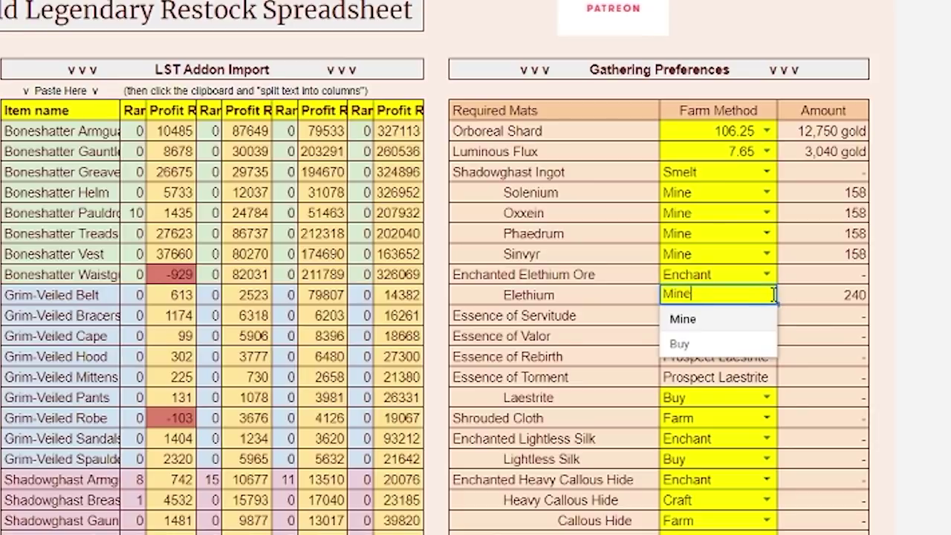
{"action": "left_click", "coordinate": [682, 321]}
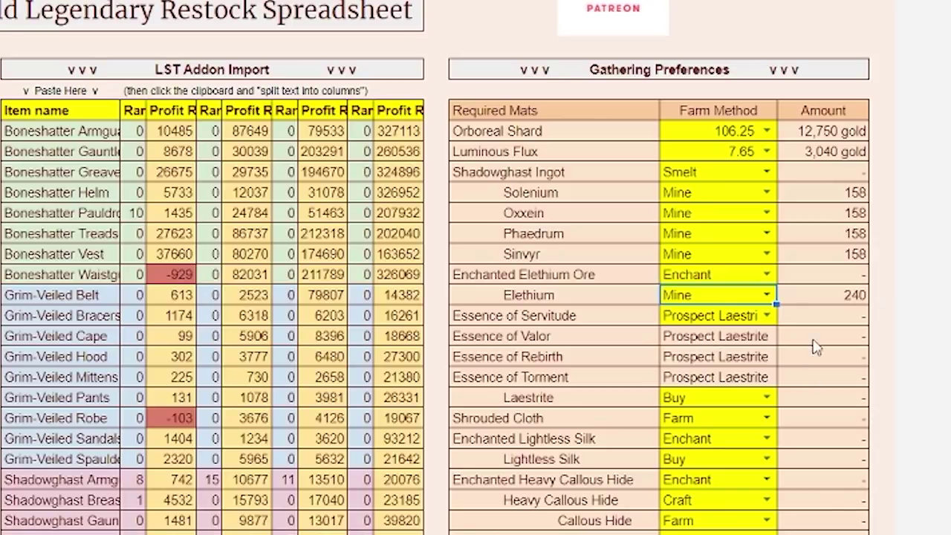
{"action": "left_click", "coordinate": [750, 193]}
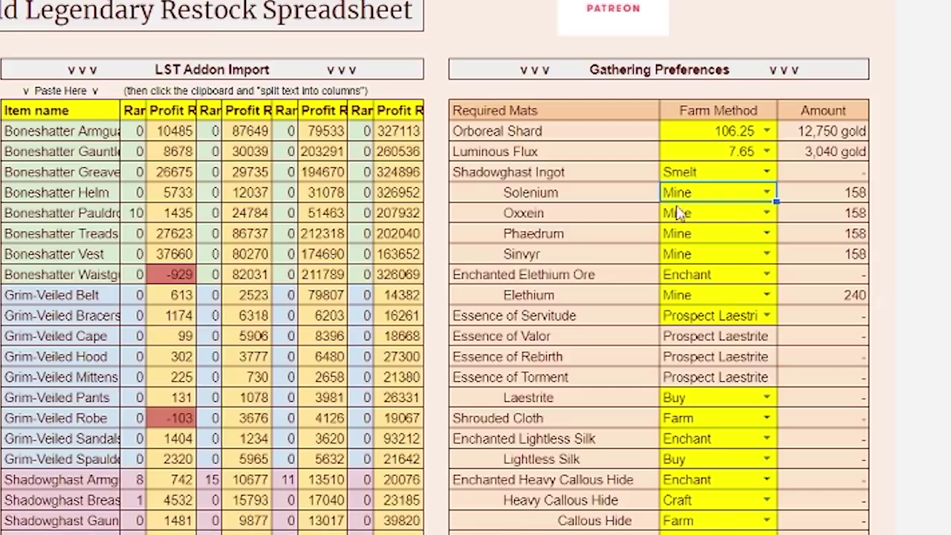
{"action": "left_click", "coordinate": [766, 193]}
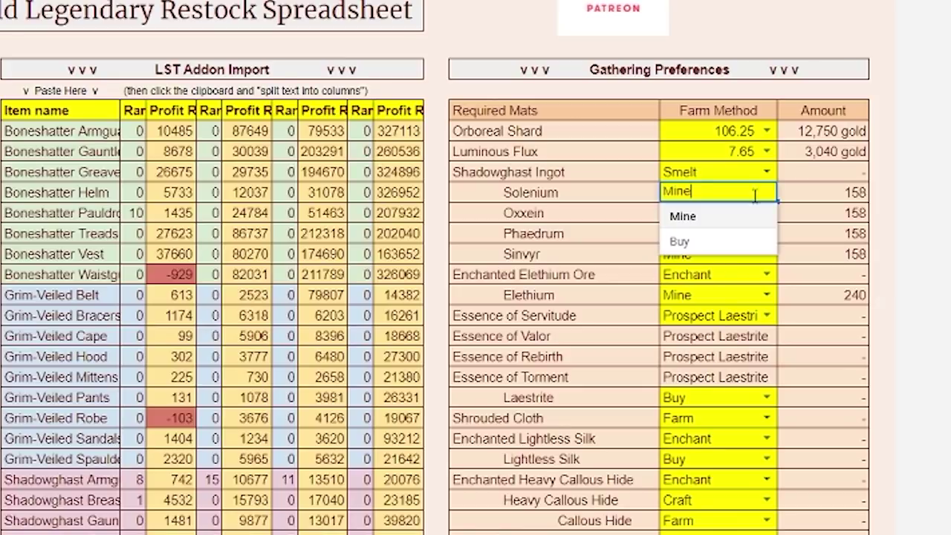
{"action": "left_click", "coordinate": [680, 243]}
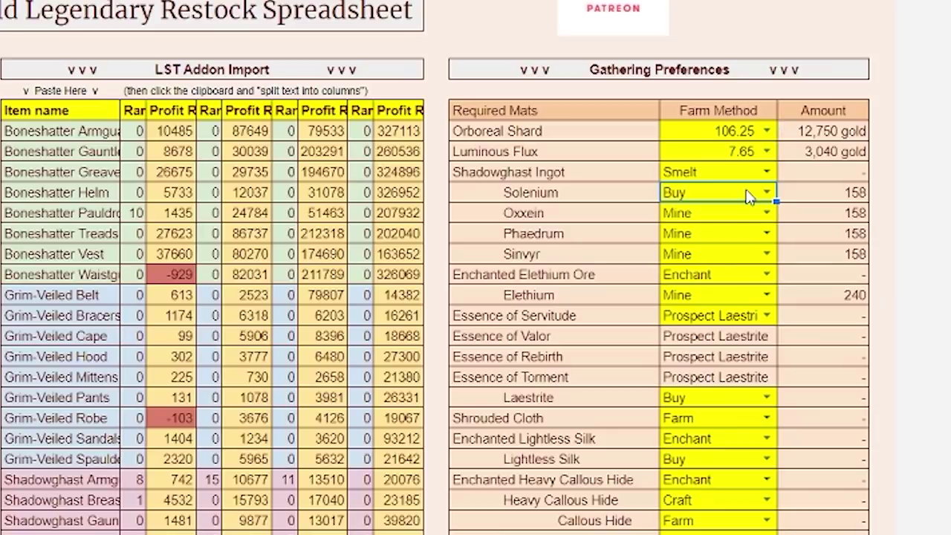
- Set the farm method of Sinvyr to Buy and check the amounts of the ores to mine and buy
{"action": "left_click", "coordinate": [716, 256]}
{"action": "left_click", "coordinate": [716, 257]}
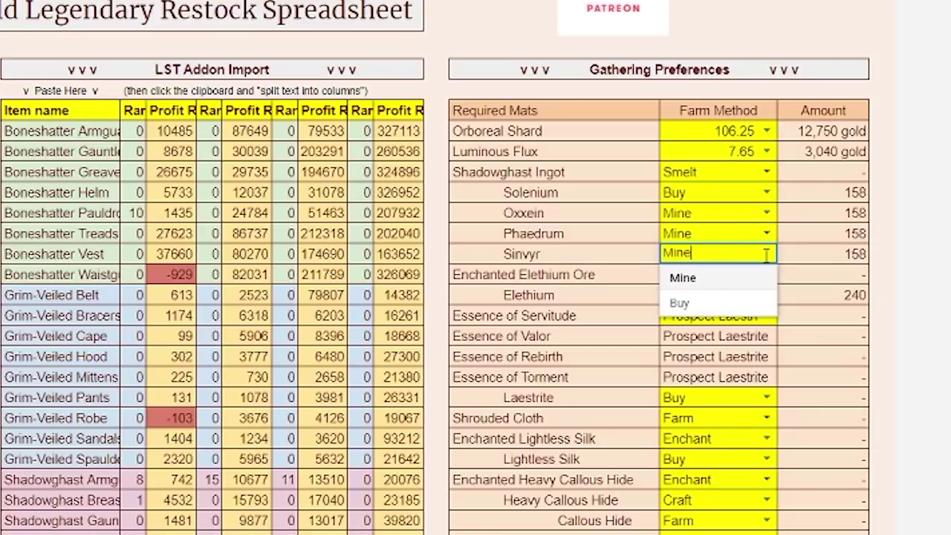
{"action": "left_click", "coordinate": [679, 306]}
{"action": "left_click", "coordinate": [643, 260]}
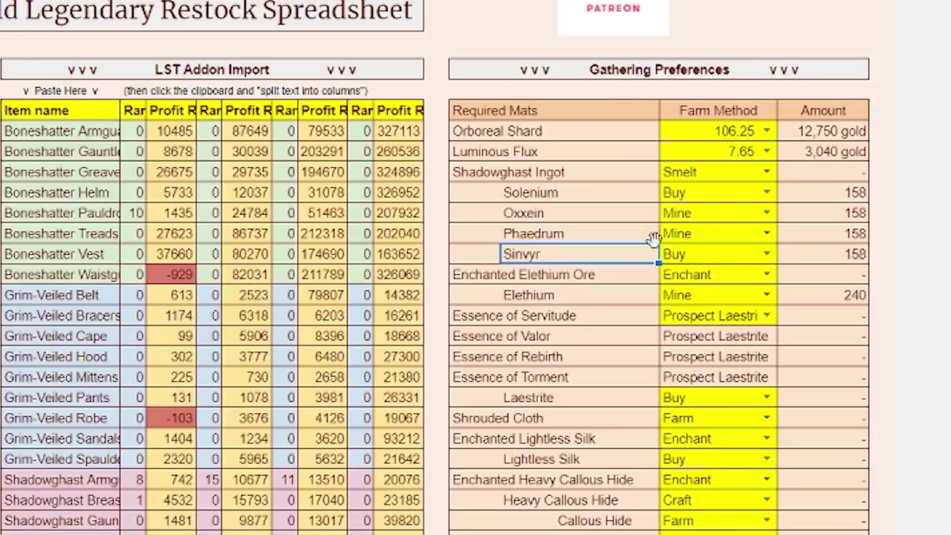
{"action": "left_click", "coordinate": [675, 256]}
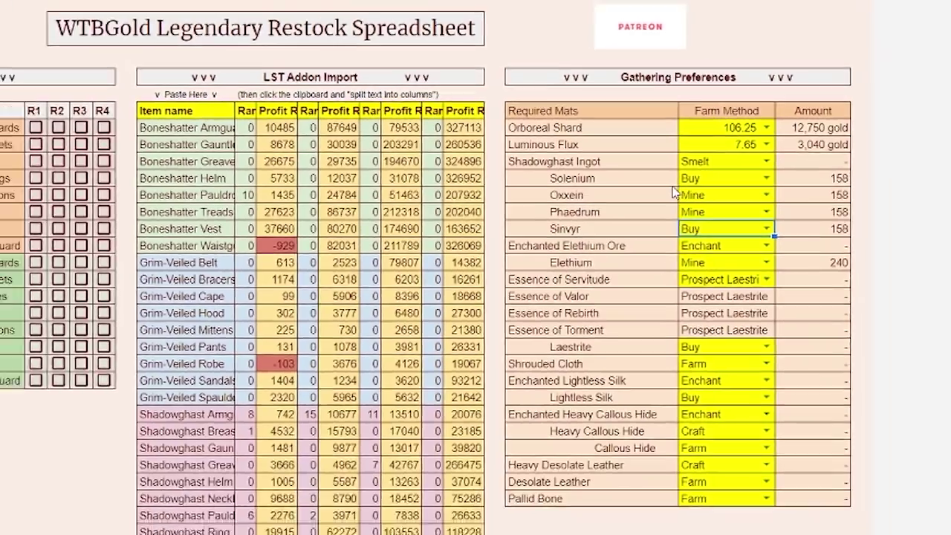
{"action": "left_click_drag", "start_coordinate": [830, 196], "coordinate": [721, 215]}
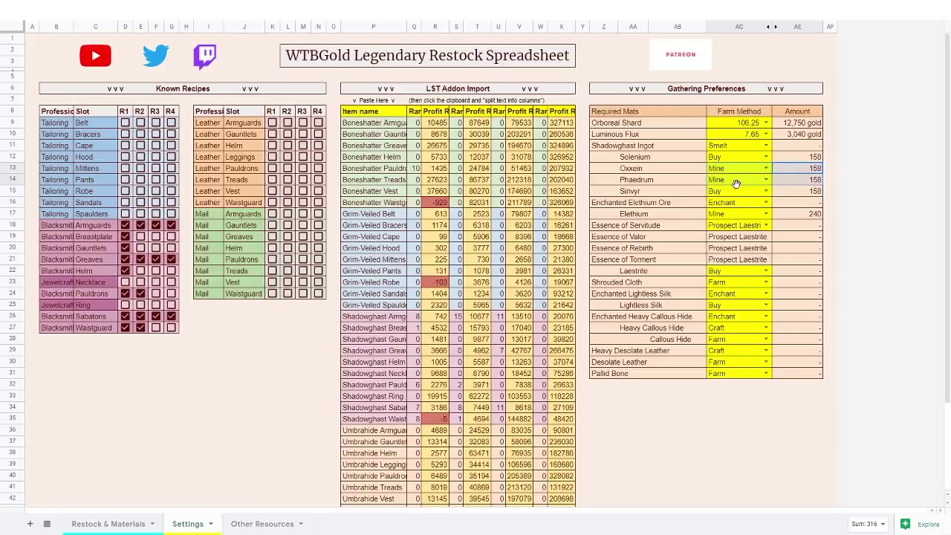
{"action": "left_click", "coordinate": [796, 160]}
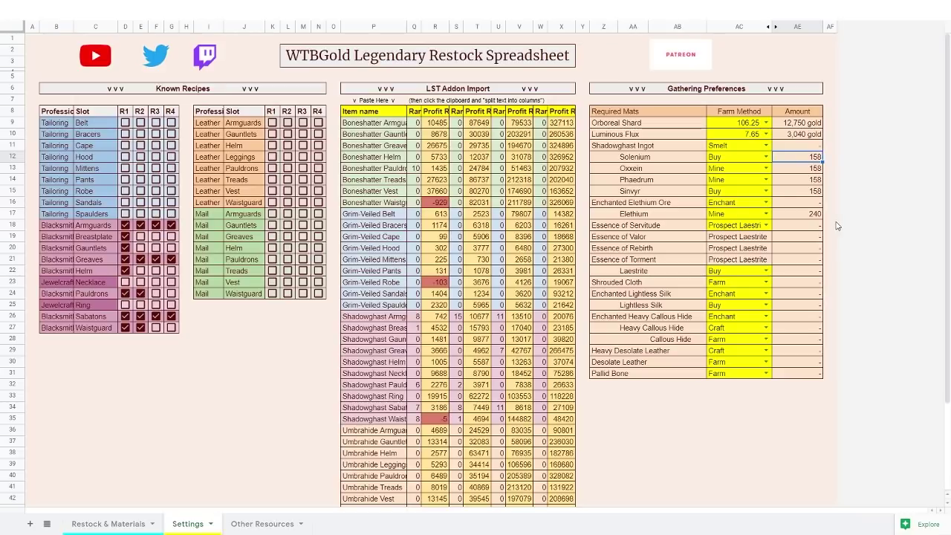
- On the Restock & Materials sheet, check the quantities in the Ore to Buy and Ore to Mine lists
{"action": "left_click", "coordinate": [102, 527]}
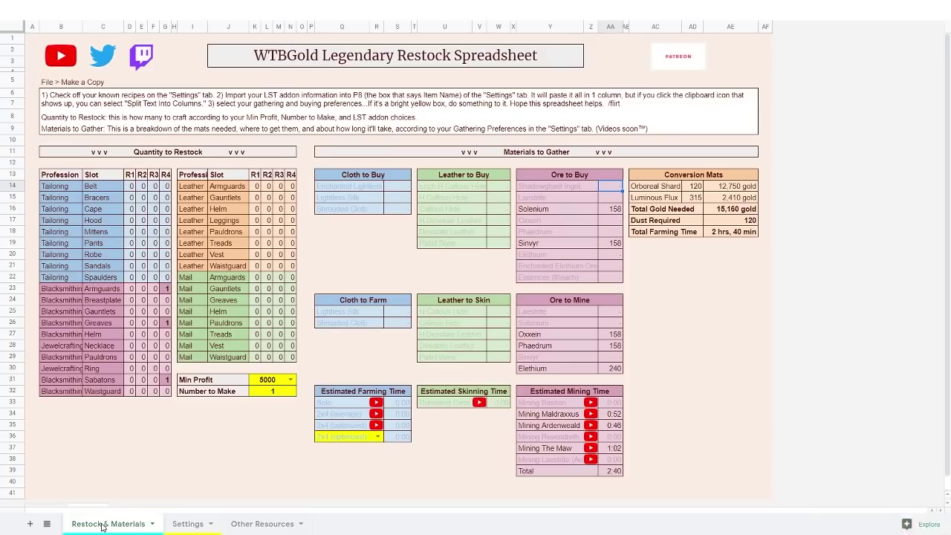
{"action": "left_click_drag", "start_coordinate": [537, 178], "coordinate": [608, 280]}
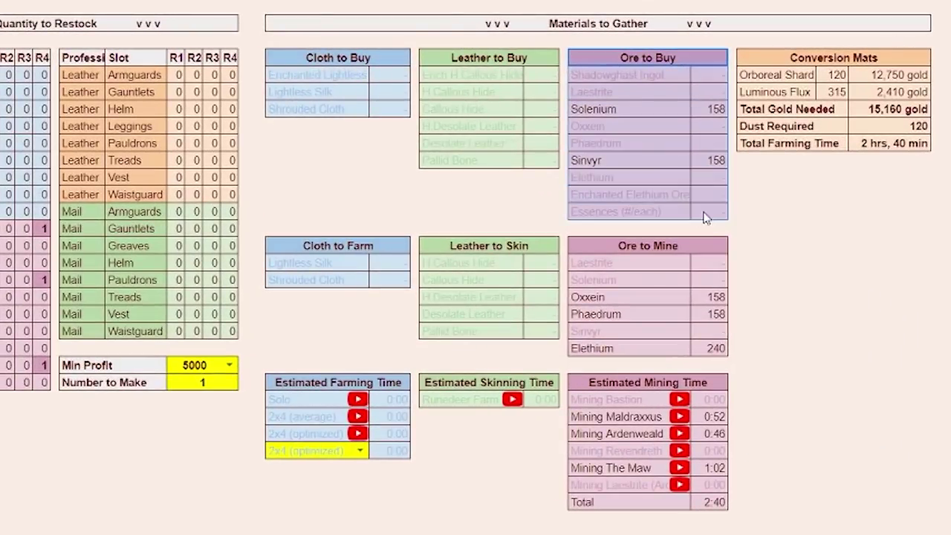
{"action": "left_click", "coordinate": [712, 110]}
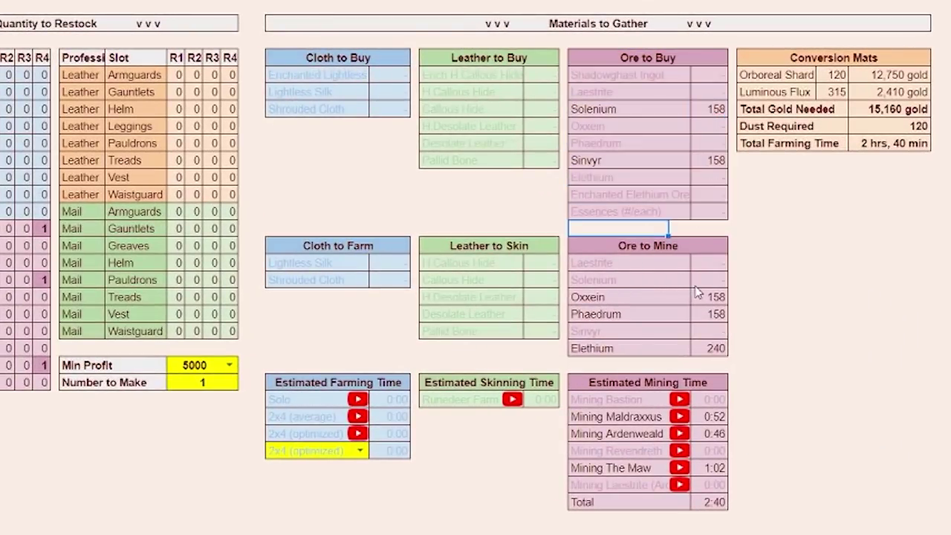
{"action": "left_click", "coordinate": [712, 314]}
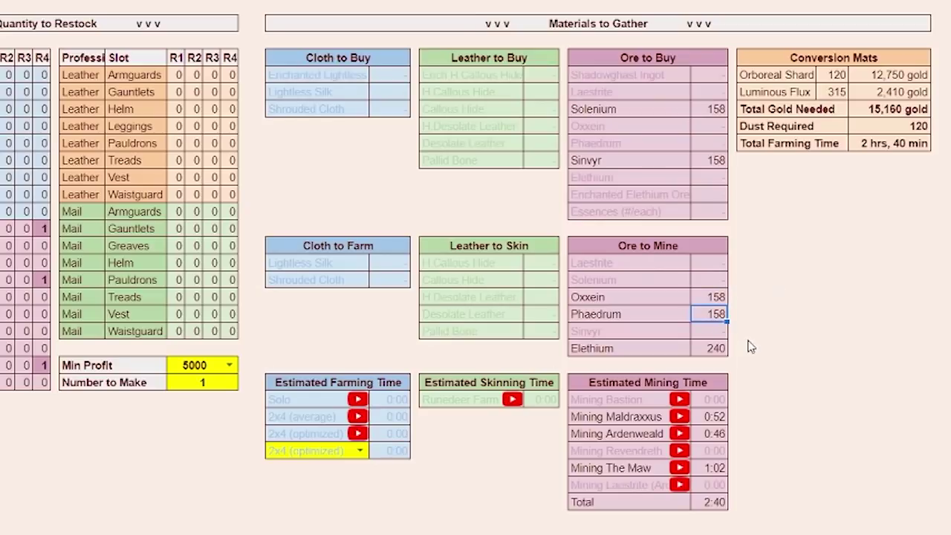
{"action": "left_click", "coordinate": [703, 352]}
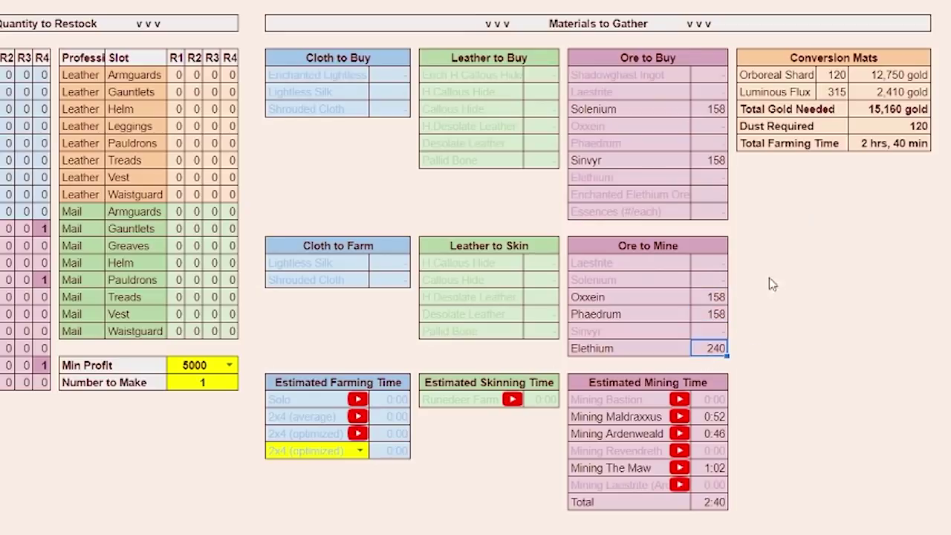
- Review the Orboreal Shard and Luminous Flux costs, Dust Required and Total Farming Time under Conversion Mats
{"action": "left_click", "coordinate": [882, 75]}
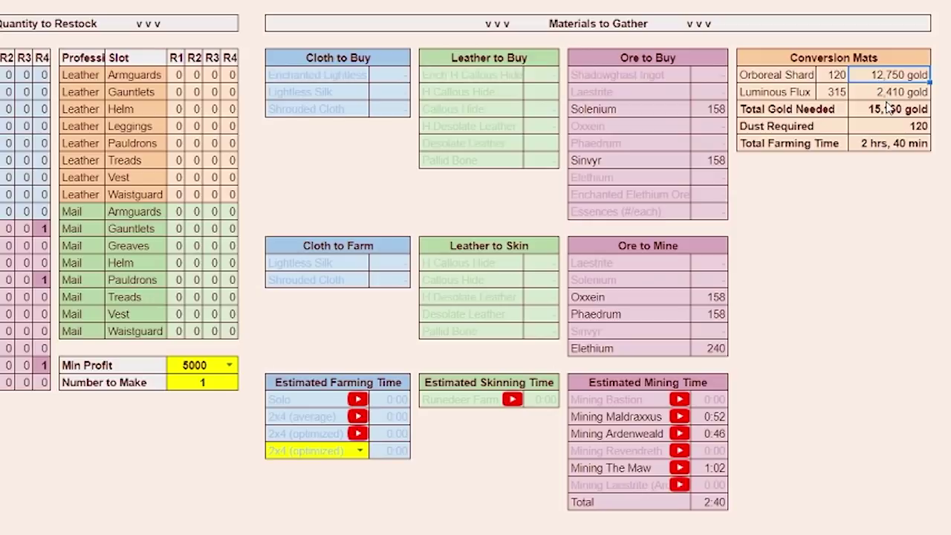
{"action": "left_click", "coordinate": [888, 95]}
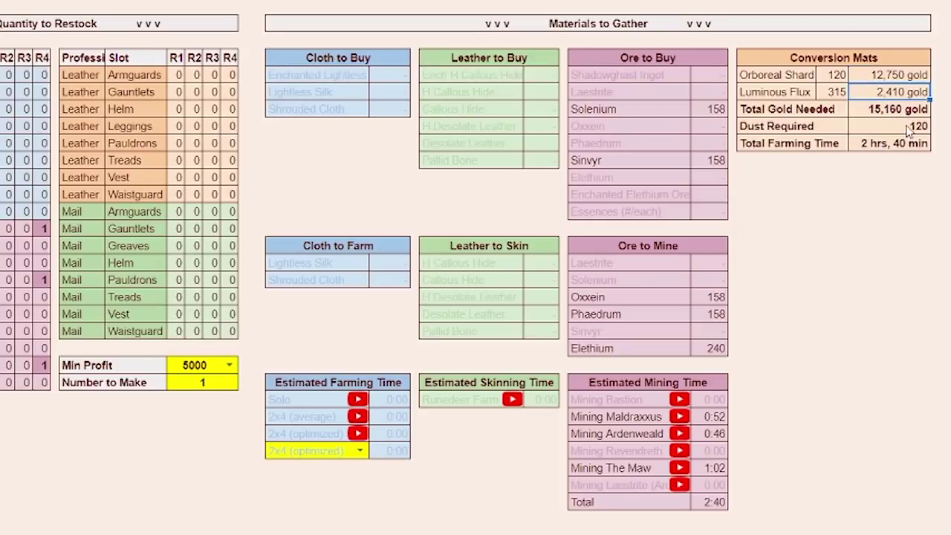
{"action": "left_click", "coordinate": [891, 129]}
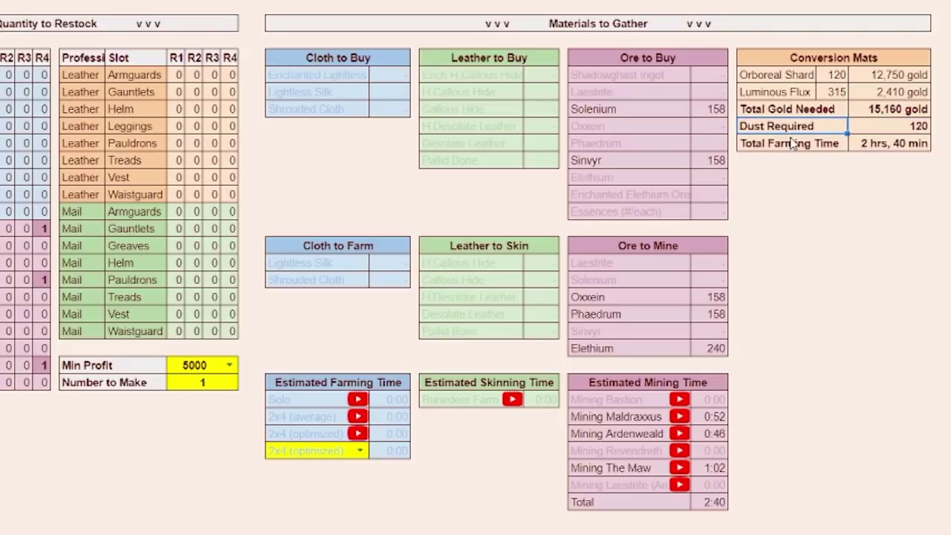
{"action": "left_click_drag", "start_coordinate": [794, 144], "coordinate": [862, 149]}
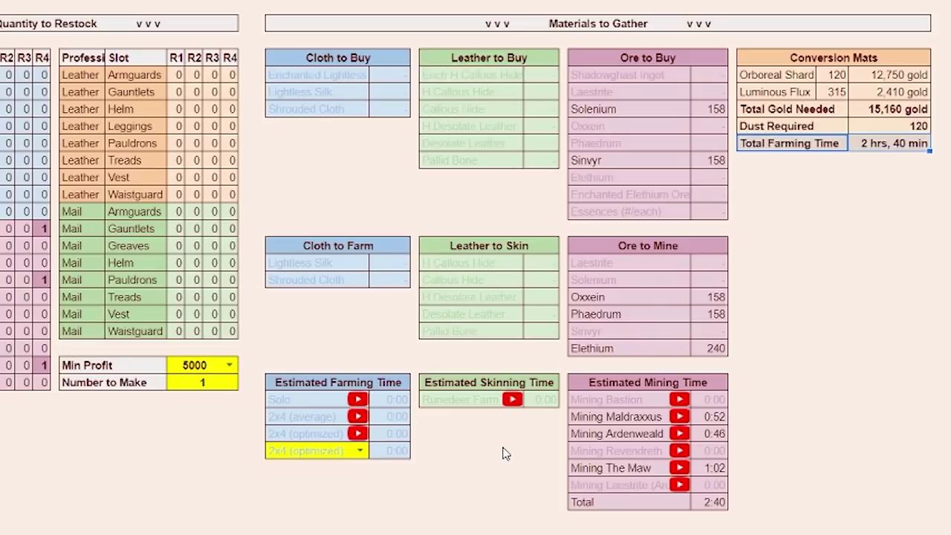
- Compare the Estimated Mining Time for Maldraxxus, Ardenweald and The Maw and its total with the Total Farming Time
{"action": "left_click", "coordinate": [720, 422]}
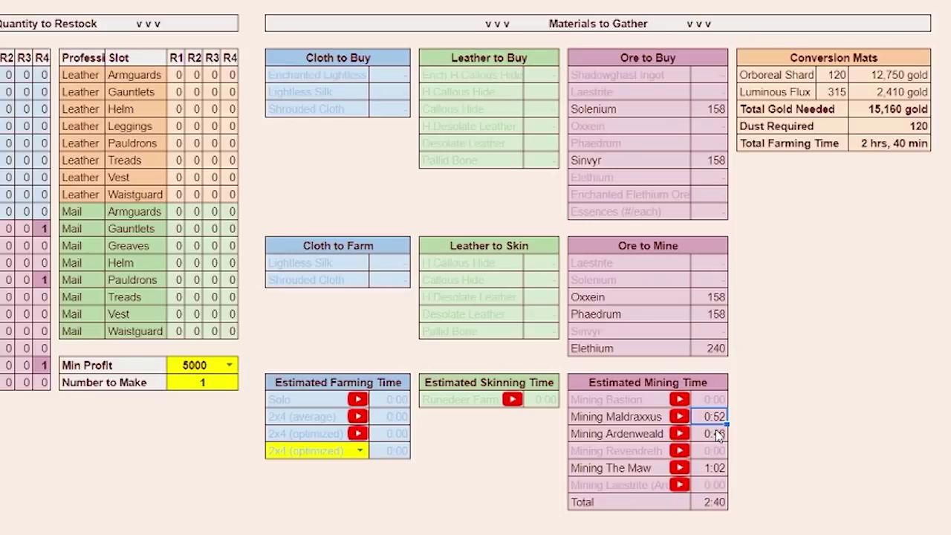
{"action": "left_click", "coordinate": [718, 435]}
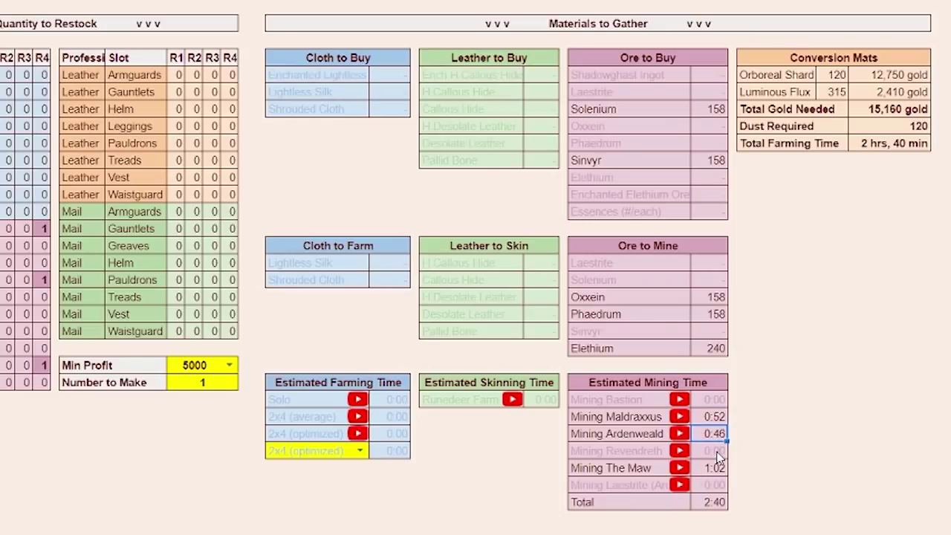
{"action": "left_click", "coordinate": [709, 473]}
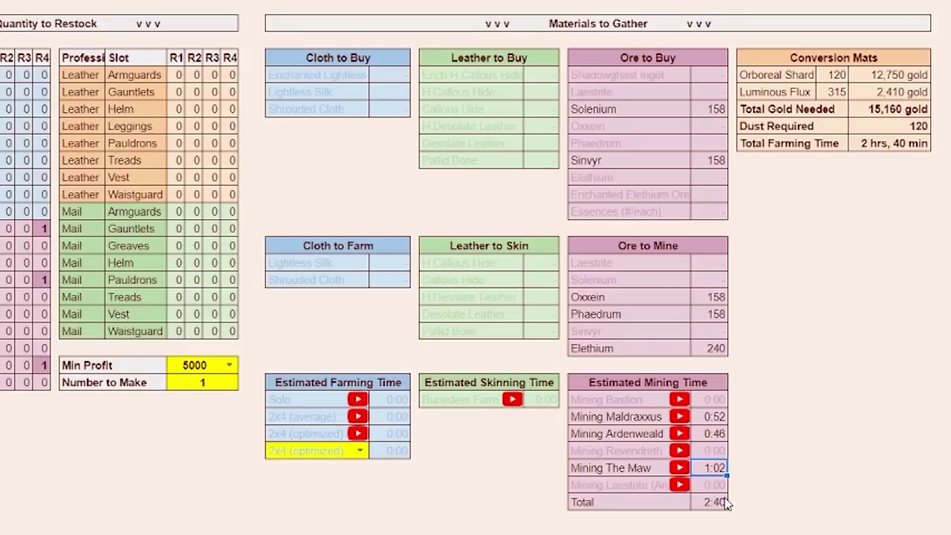
{"action": "left_click", "coordinate": [724, 503]}
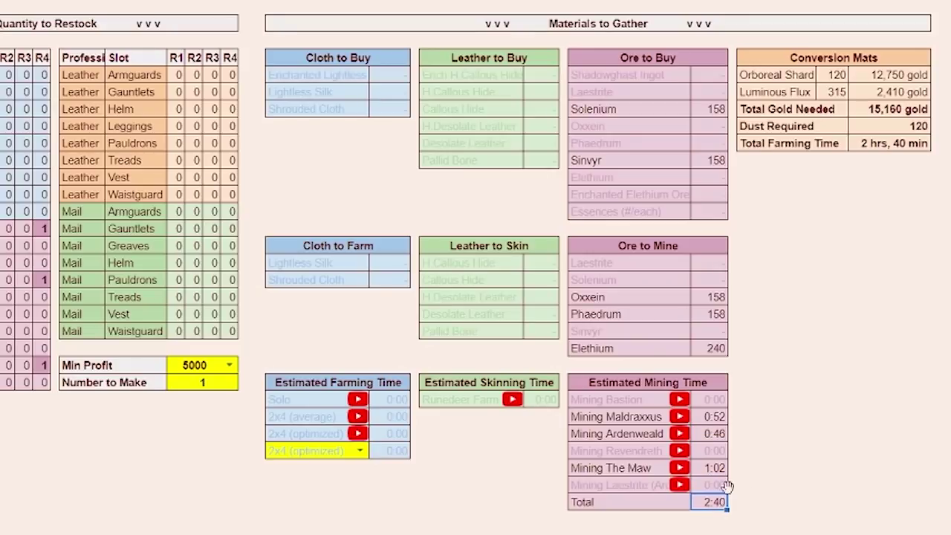
{"action": "left_click", "coordinate": [867, 148]}
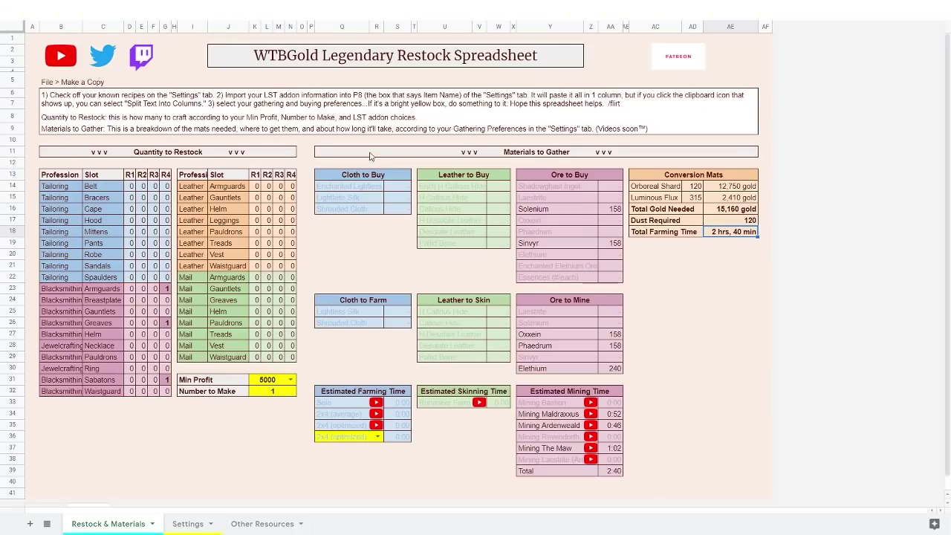
- In the Settings sheet's Known Recipes, clear every Blacksmithing and Jewelcrafting rank from Armguards to Waistguard
{"action": "left_click", "coordinate": [186, 525]}
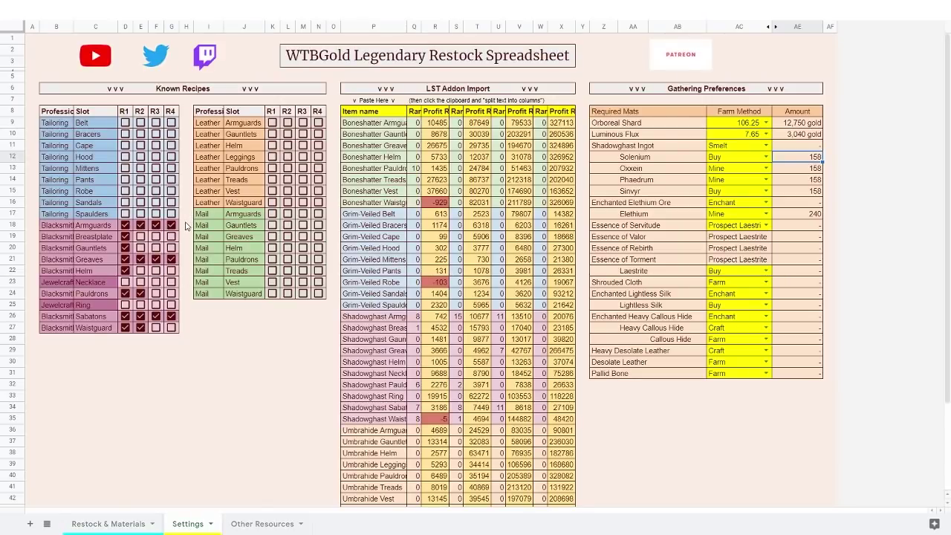
{"action": "left_click_drag", "start_coordinate": [186, 225], "coordinate": [127, 330]}
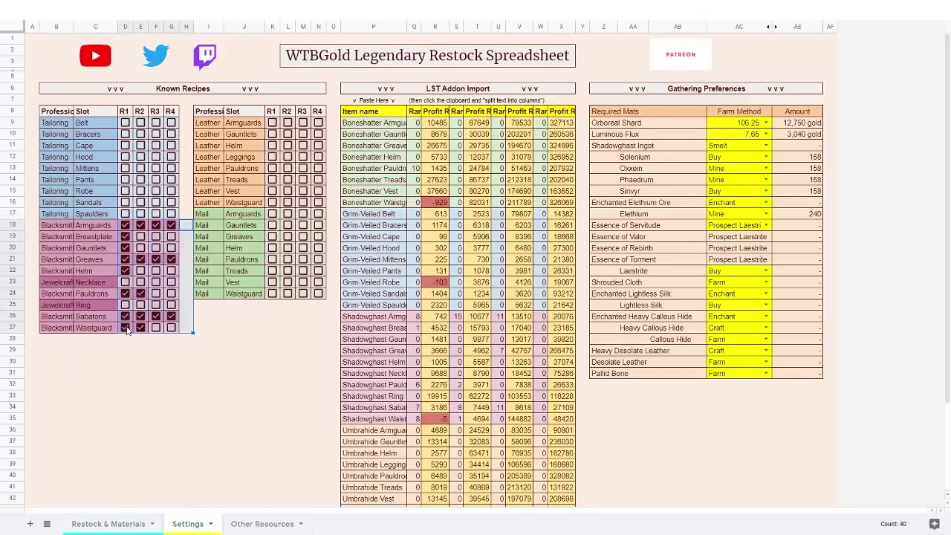
{"action": "key", "text": "space"}
{"action": "key", "text": "space"}
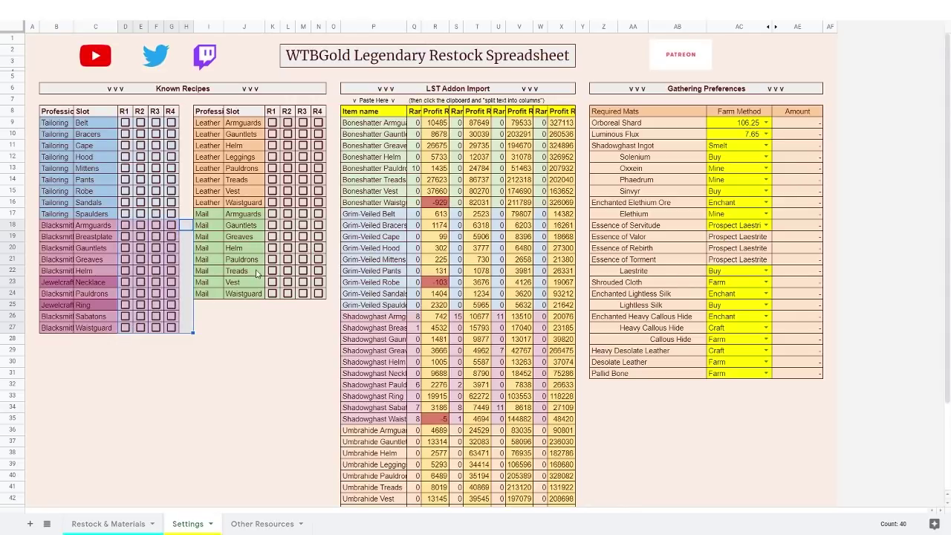
- Mark ranks R1, R2 and R3 of the Mail Helm as known recipes
{"action": "left_click_drag", "start_coordinate": [254, 248], "coordinate": [302, 251]}
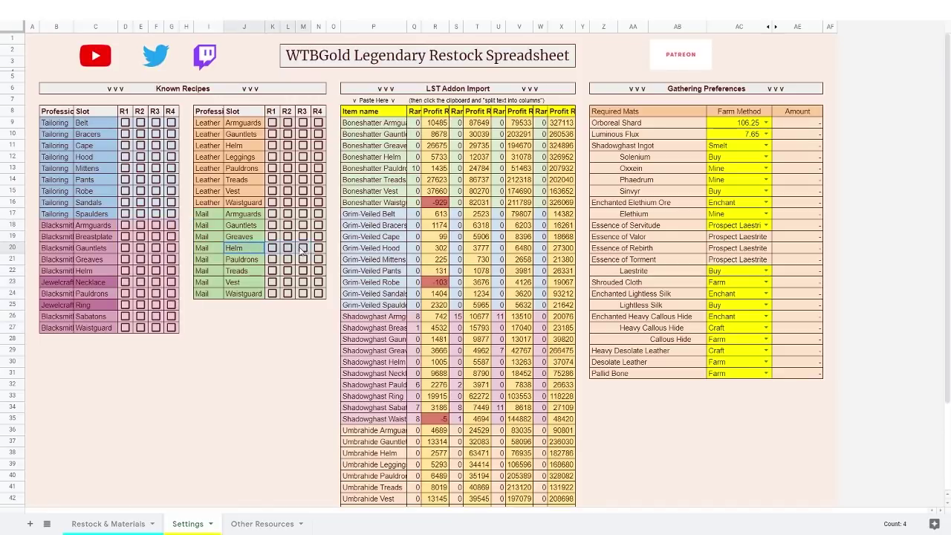
{"action": "key", "text": "space"}
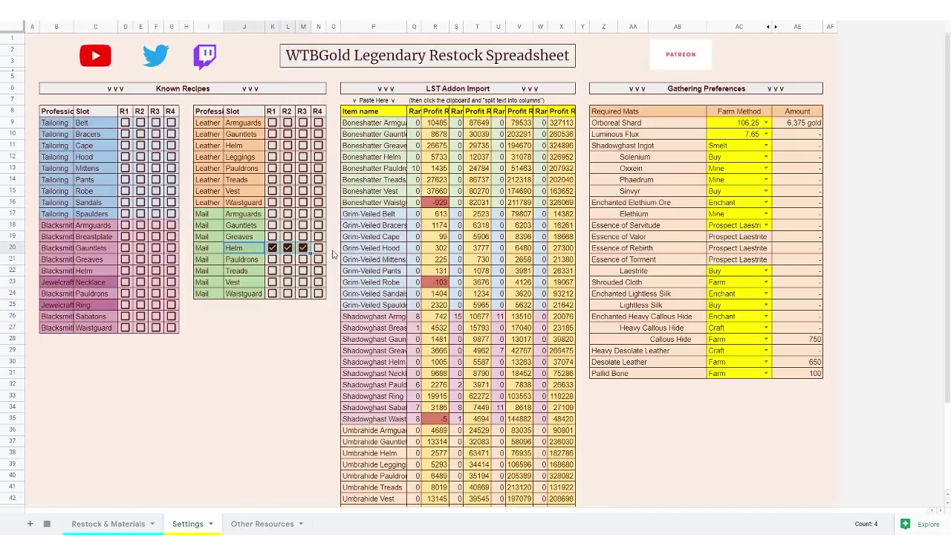
{"action": "left_click", "coordinate": [334, 248]}
{"action": "left_click", "coordinate": [215, 251]}
{"action": "left_click", "coordinate": [238, 251]}
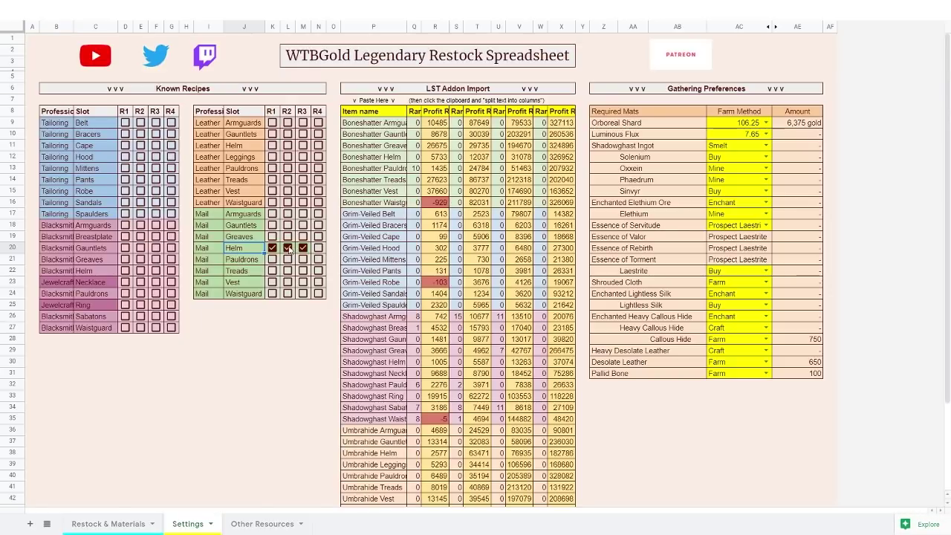
- Clear ranks R1 to R3 of the Mail Helm and mark its R4 rank as known
{"action": "left_click", "coordinate": [273, 248]}
{"action": "left_click", "coordinate": [287, 248]}
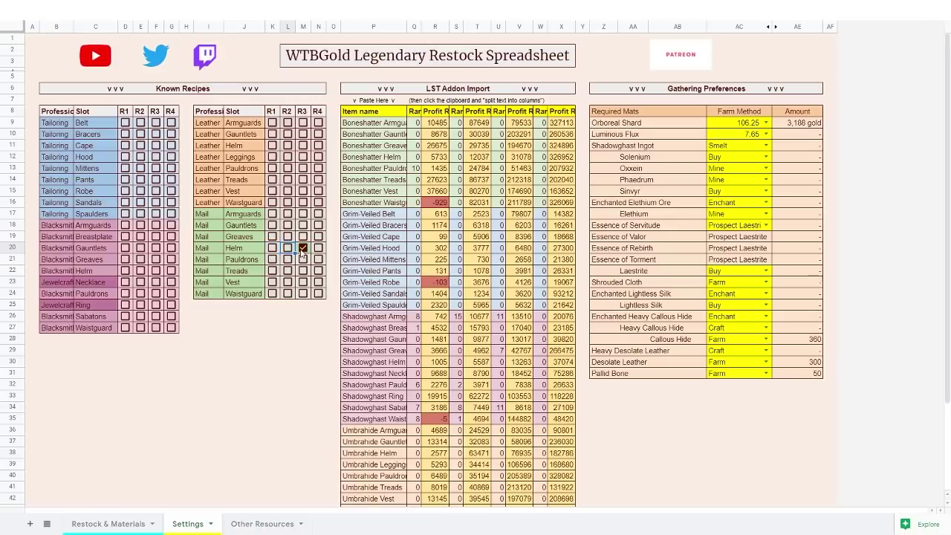
{"action": "left_click", "coordinate": [303, 248]}
{"action": "left_click", "coordinate": [318, 249]}
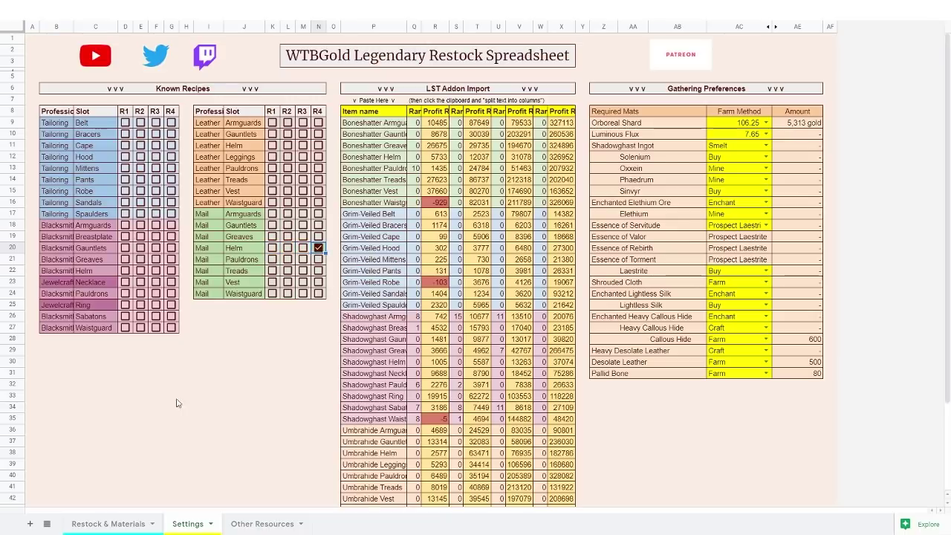
- Check the Total Gold Needed on the Restock & Materials sheet for the Mail Helm, and select the Number to Make value
{"action": "left_click", "coordinate": [122, 524]}
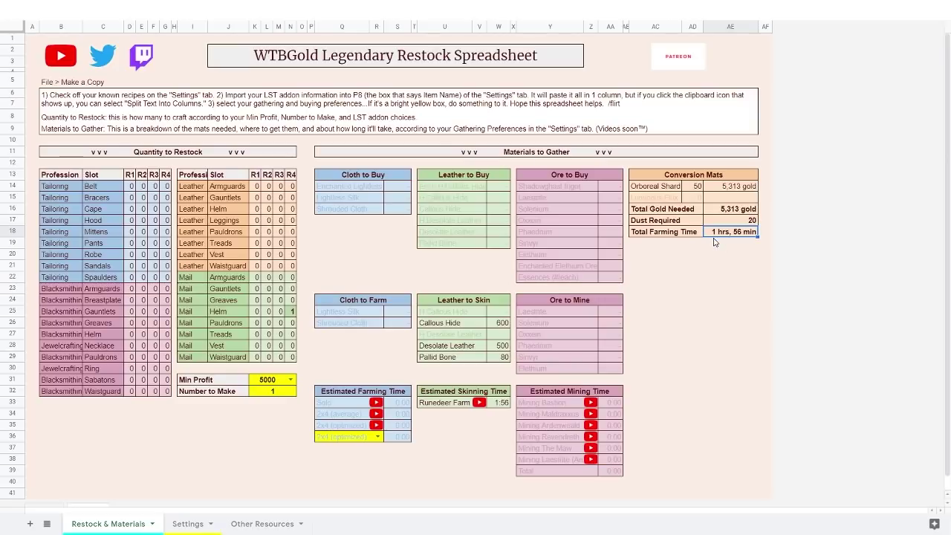
{"action": "left_click", "coordinate": [726, 211]}
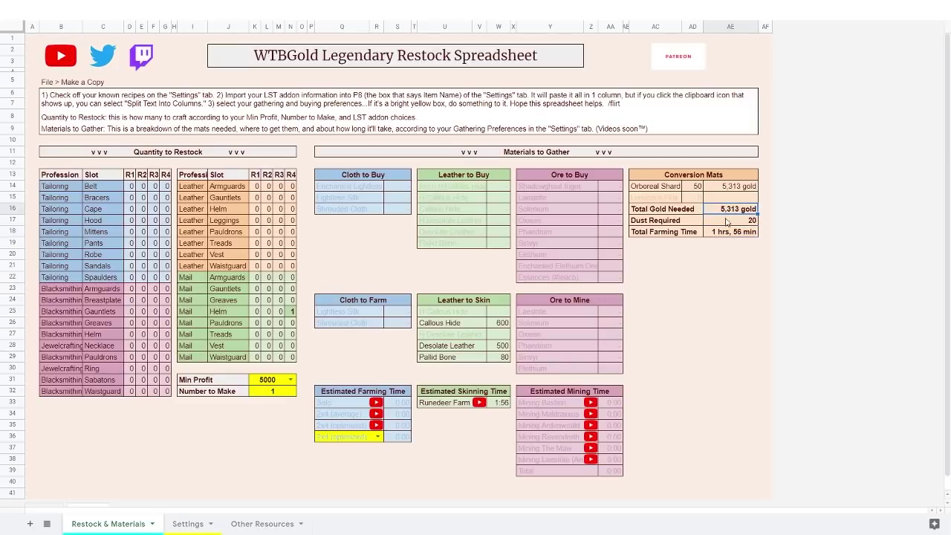
{"action": "left_click", "coordinate": [291, 400]}
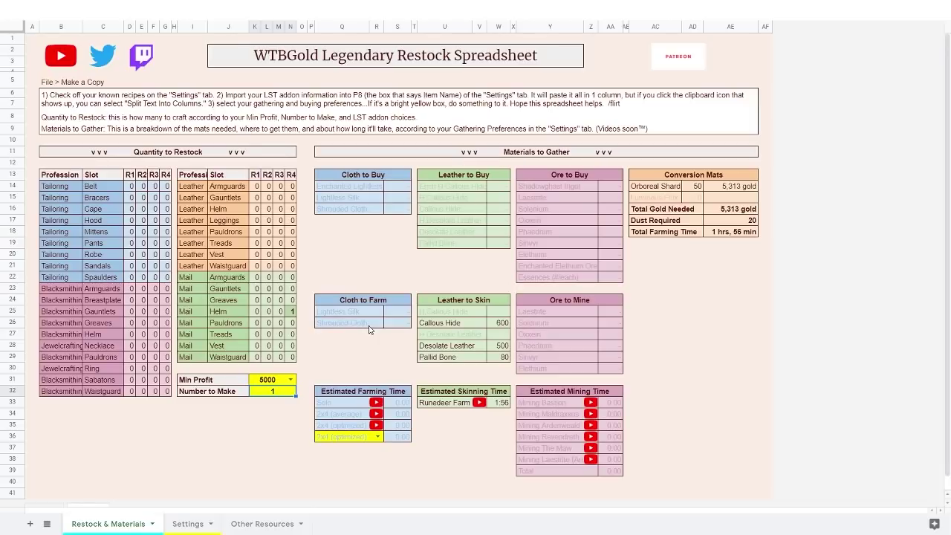
- Set the Number to Make on the Restock & Materials sheet to 15
{"action": "type", "text": "15"}
{"action": "key", "text": "Return"}
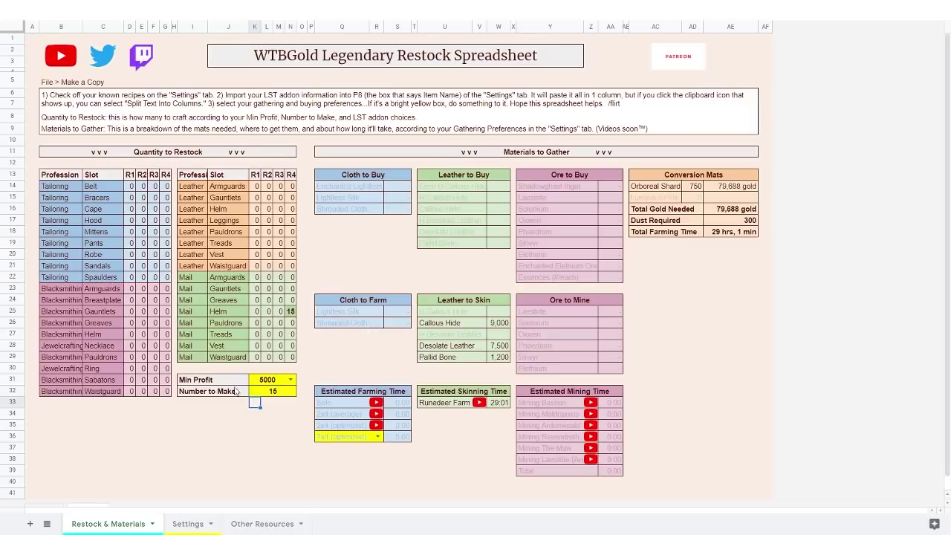
- In the Settings sheet's Known Recipes, clear the Mail Helm's R4 rank and mark its R1, R2 and R3 ranks as known
{"action": "left_click", "coordinate": [187, 524]}
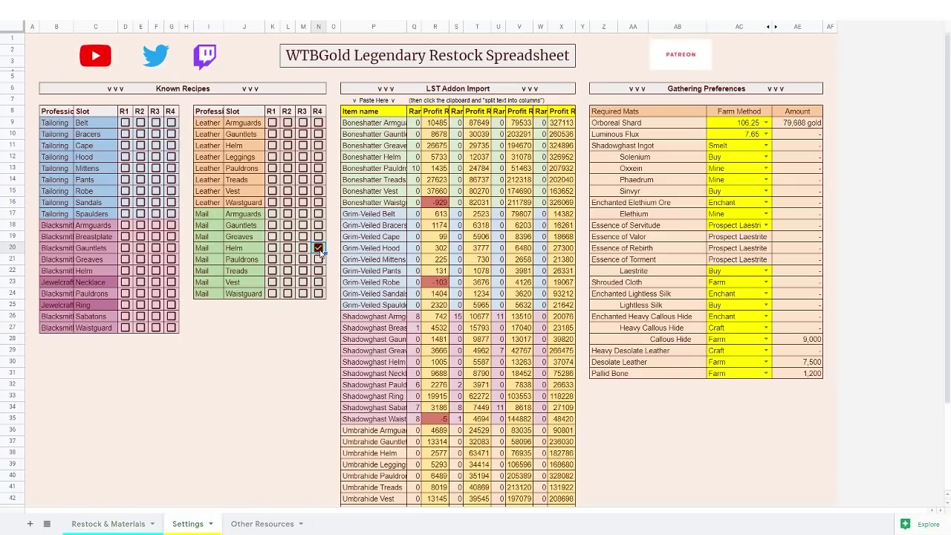
{"action": "left_click_drag", "start_coordinate": [257, 248], "coordinate": [303, 252]}
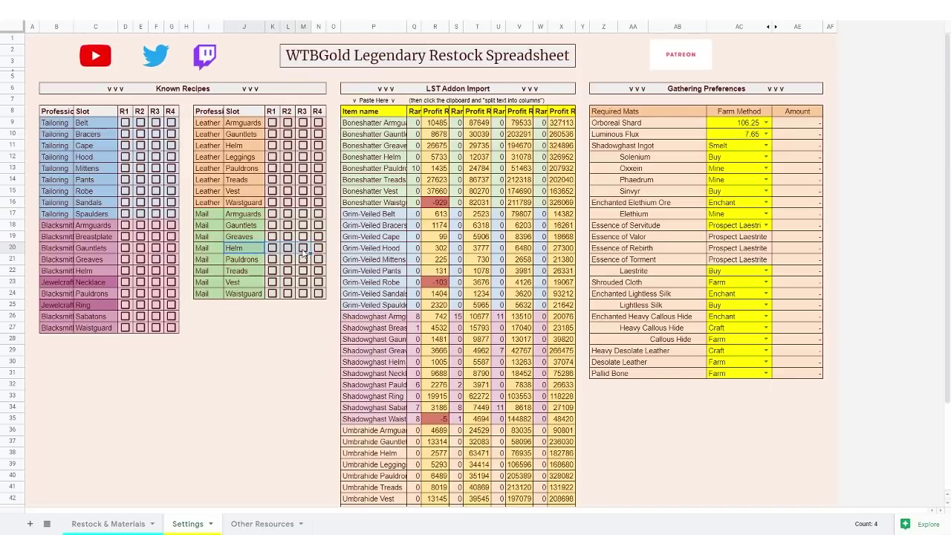
{"action": "key", "text": "space"}
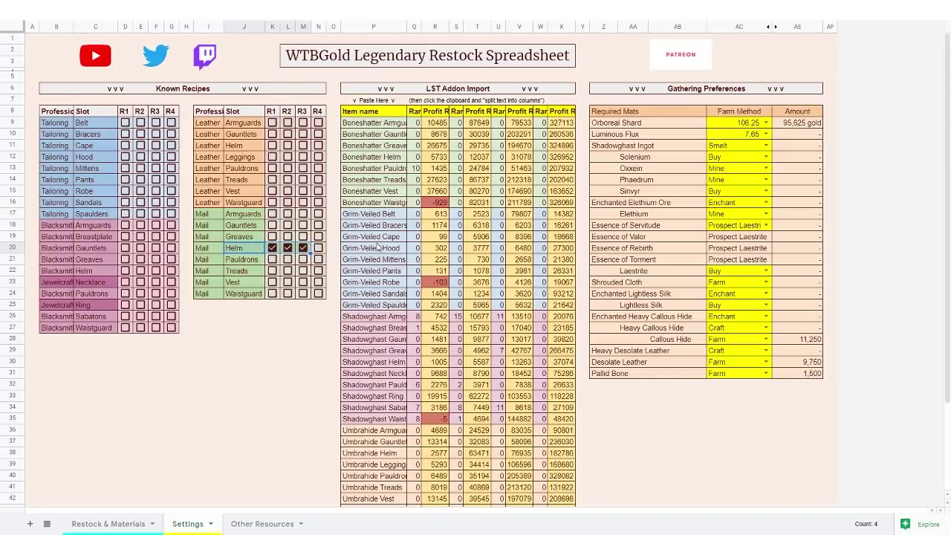
- Check the Total Gold Needed, Total Farming Time and Mail Helm R4 quantity on the Restock & Materials sheet
{"action": "left_click", "coordinate": [134, 523]}
{"action": "left_click", "coordinate": [272, 381]}
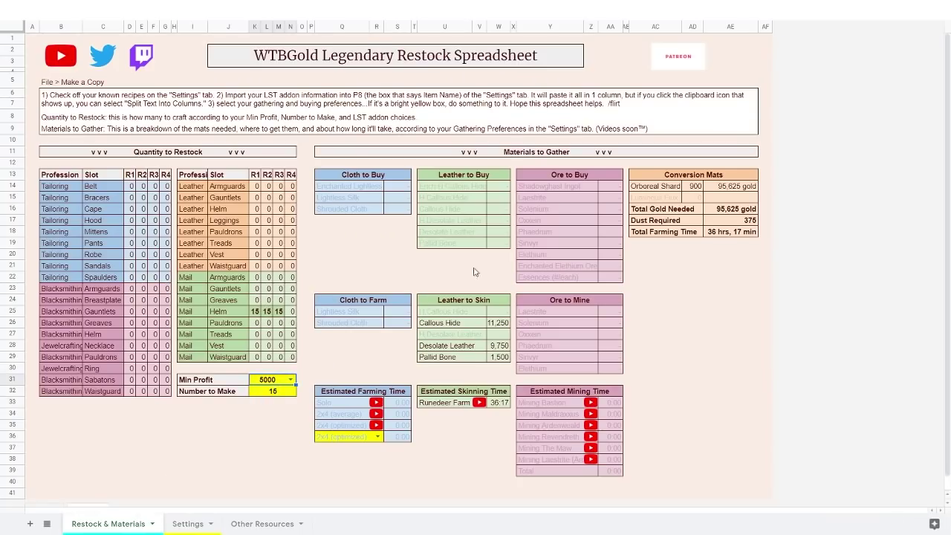
{"action": "left_click", "coordinate": [722, 232]}
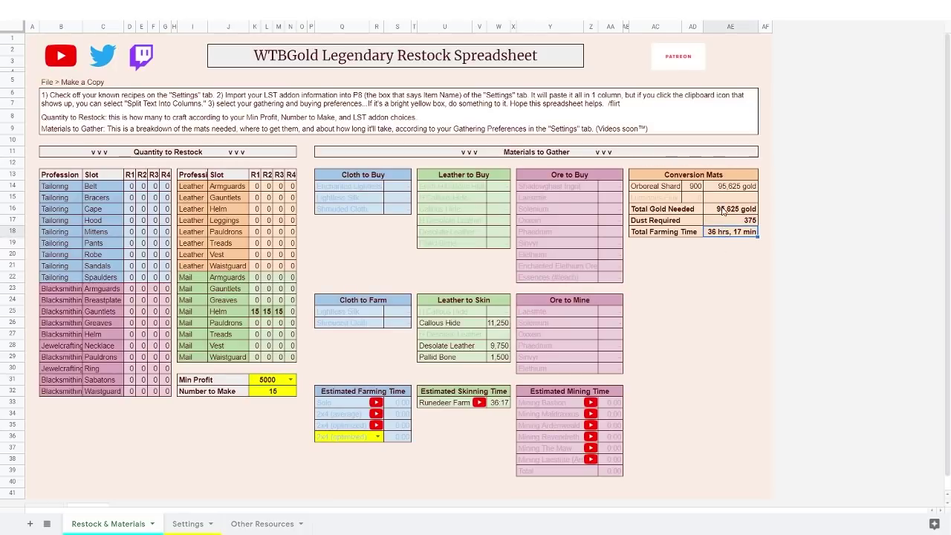
{"action": "left_click", "coordinate": [722, 211]}
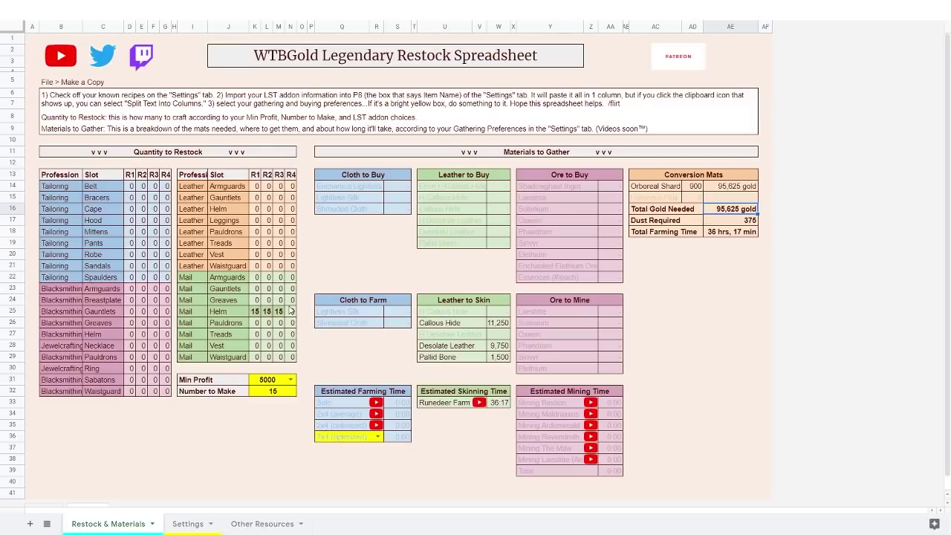
{"action": "left_click", "coordinate": [732, 231]}
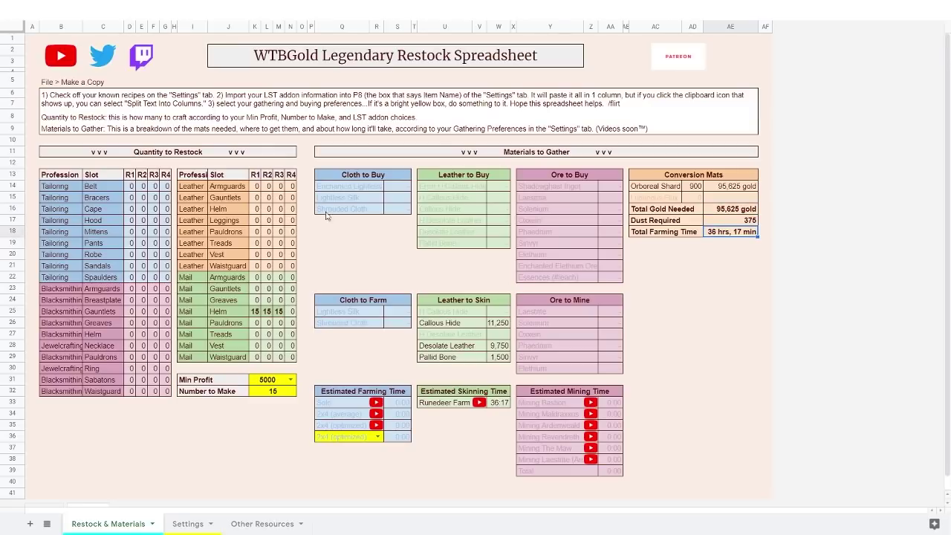
{"action": "left_click", "coordinate": [289, 312]}
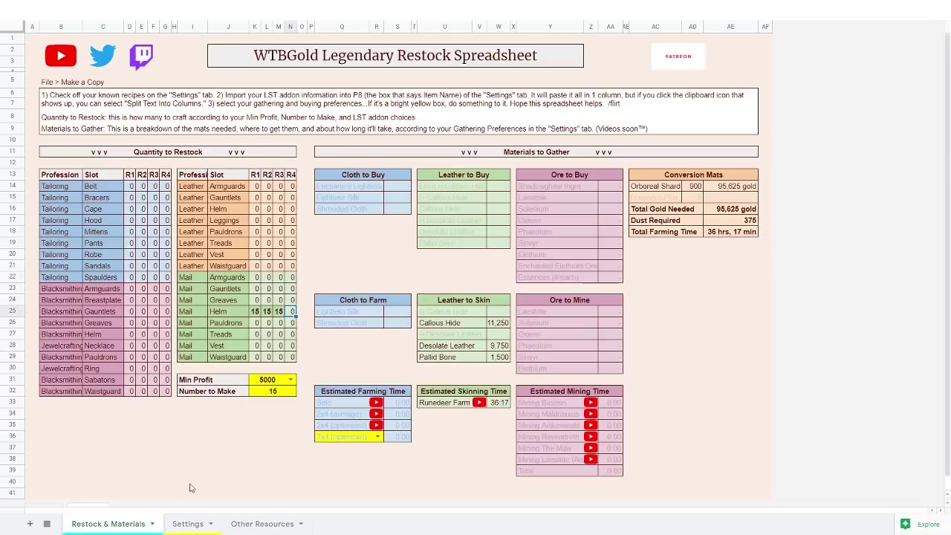
- In the Settings sheet's Known Recipes, mark ranks R1 to R3 as known for every Leather, Mail, Tailoring, Blacksmithing and Jewelcrafting slot
{"action": "left_click", "coordinate": [185, 524]}
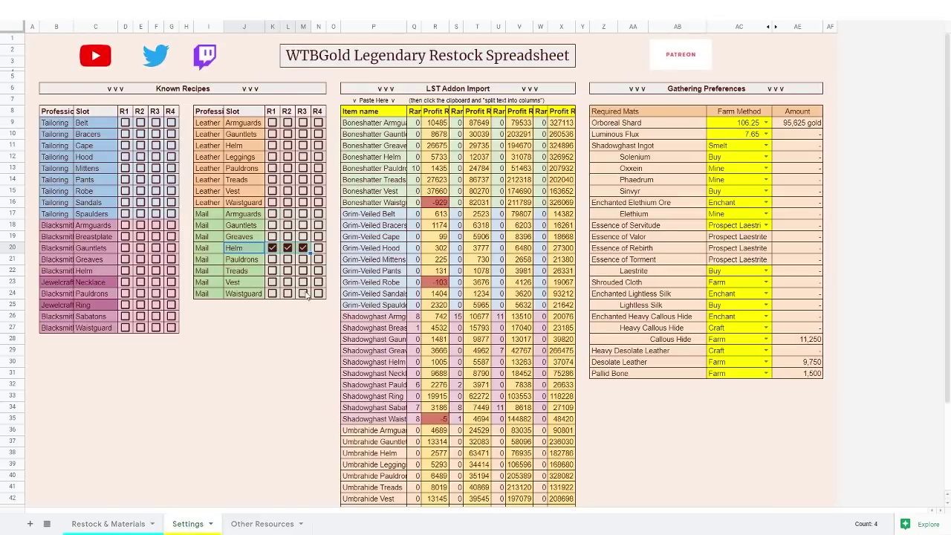
{"action": "left_click_drag", "start_coordinate": [272, 201], "coordinate": [272, 122]}
{"action": "key", "text": "space"}
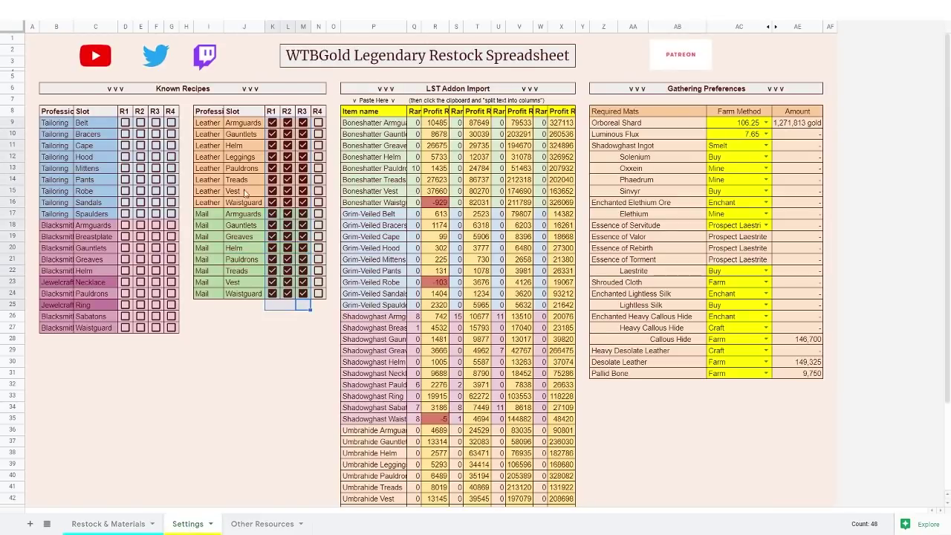
{"action": "left_click_drag", "start_coordinate": [155, 327], "coordinate": [125, 122]}
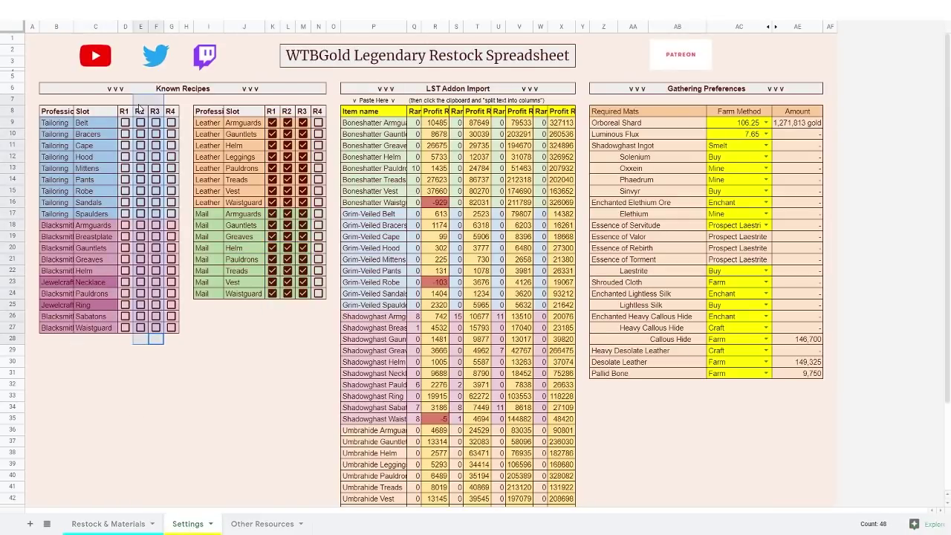
{"action": "key", "text": "space"}
- Set every rank count in the LST Addon Import table to 0 and replace its negative profit values with 5000
{"action": "left_click", "coordinate": [413, 123]}
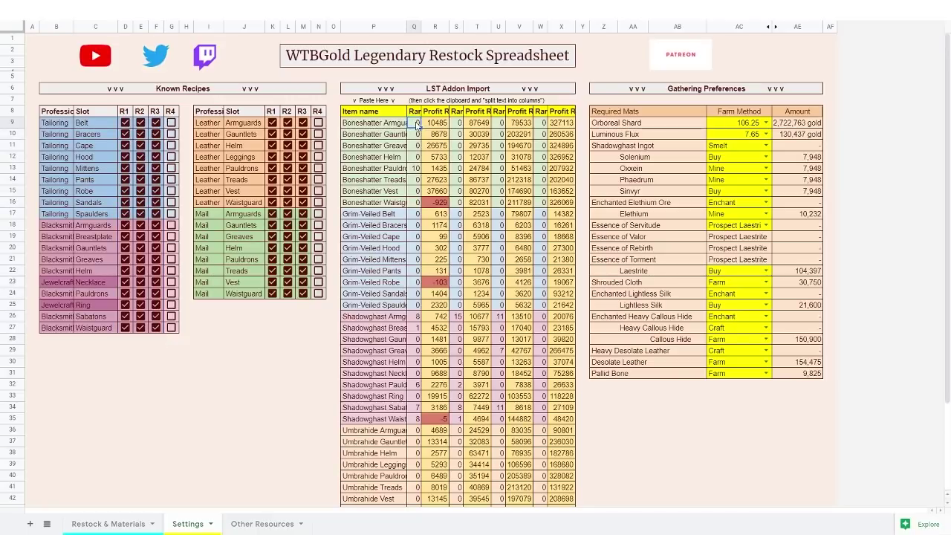
{"action": "key", "text": "Down"}
{"action": "key", "text": "Down"}
{"action": "key", "text": "Down"}
{"action": "key", "text": "Down"}
{"action": "key", "text": "Down"}
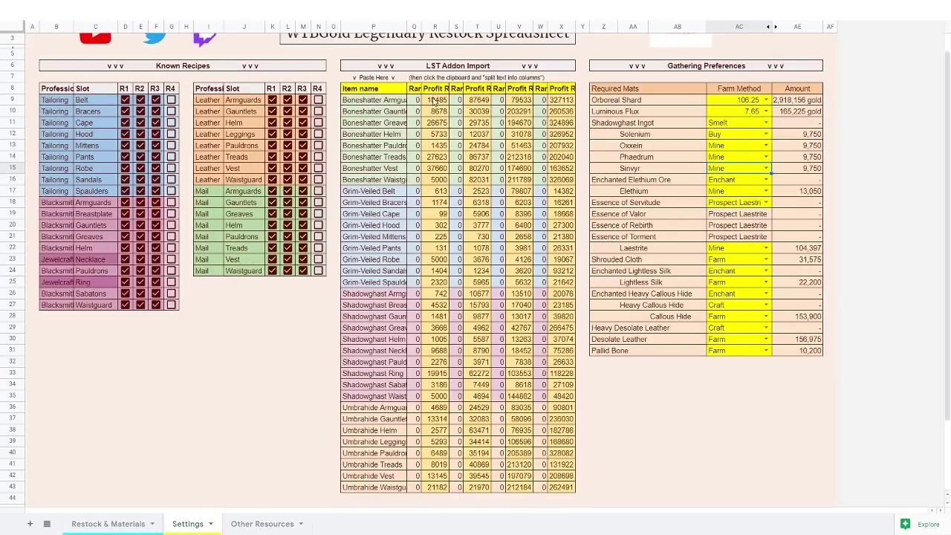
{"action": "left_click_drag", "start_coordinate": [434, 100], "coordinate": [483, 286]}
{"action": "left_click", "coordinate": [524, 168]}
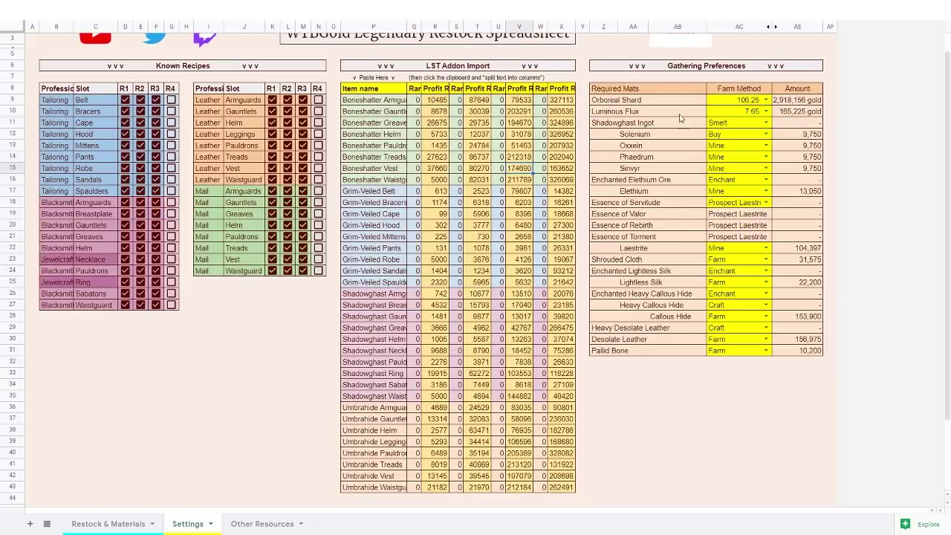
- In the Gathering Preferences, set Solenium to Mine, Orboreal Shard to 100 and Luminous Flux to 7.2
{"action": "left_click", "coordinate": [766, 134]}
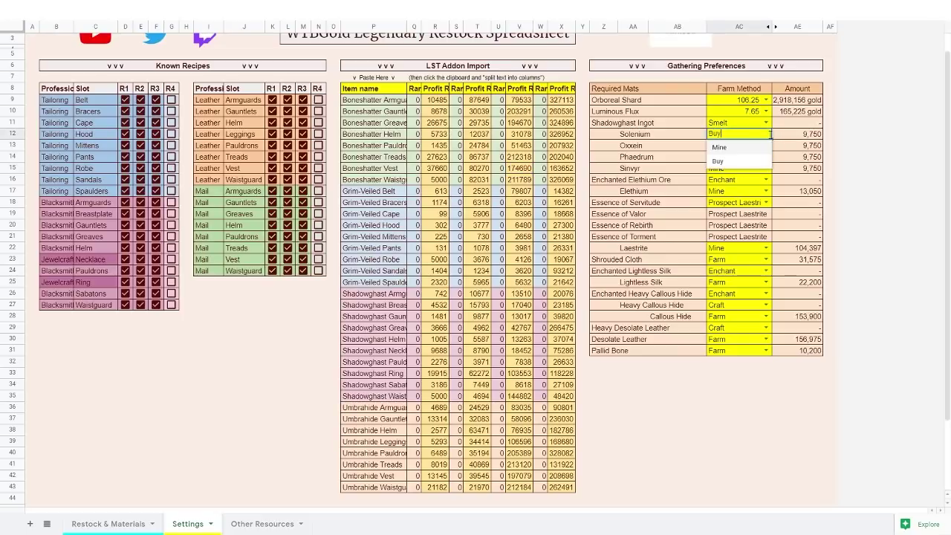
{"action": "left_click", "coordinate": [727, 148]}
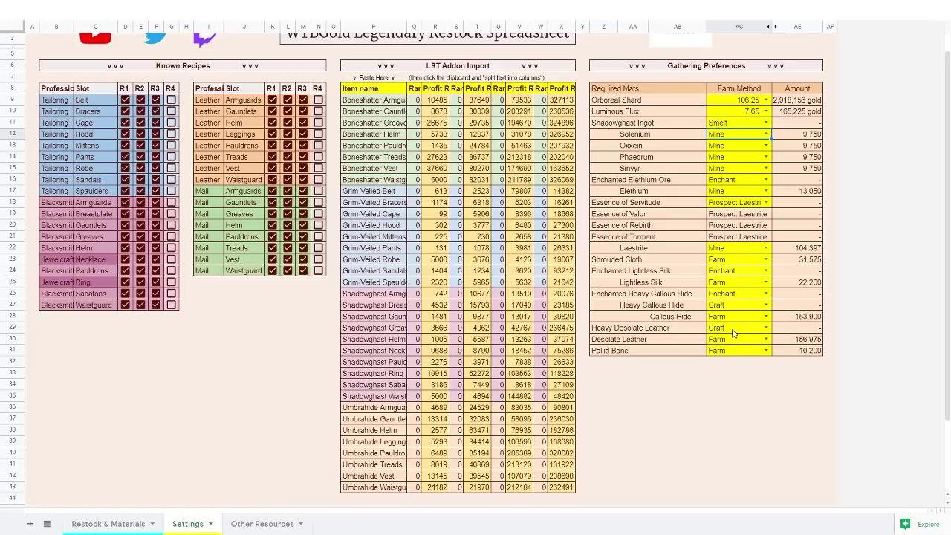
{"action": "left_click", "coordinate": [766, 99]}
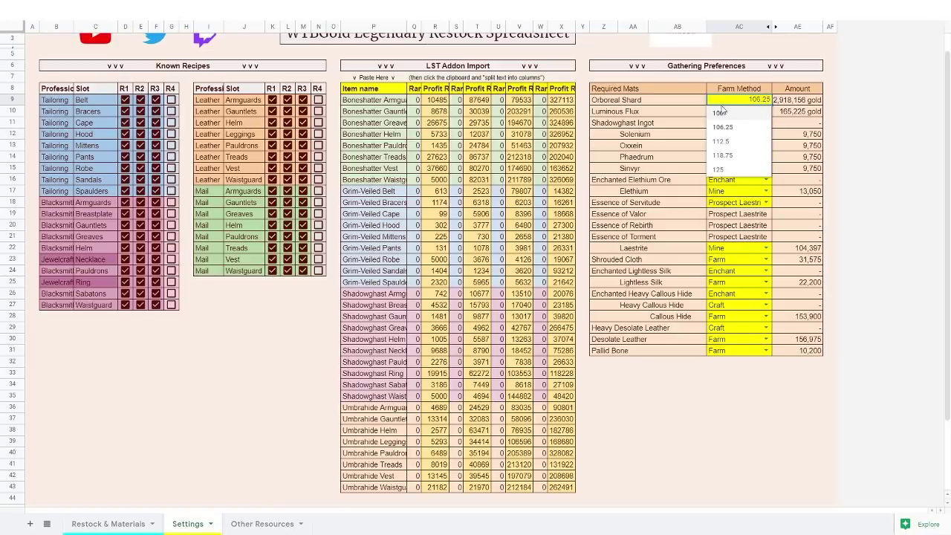
{"action": "left_click", "coordinate": [719, 113]}
{"action": "left_click", "coordinate": [759, 112]}
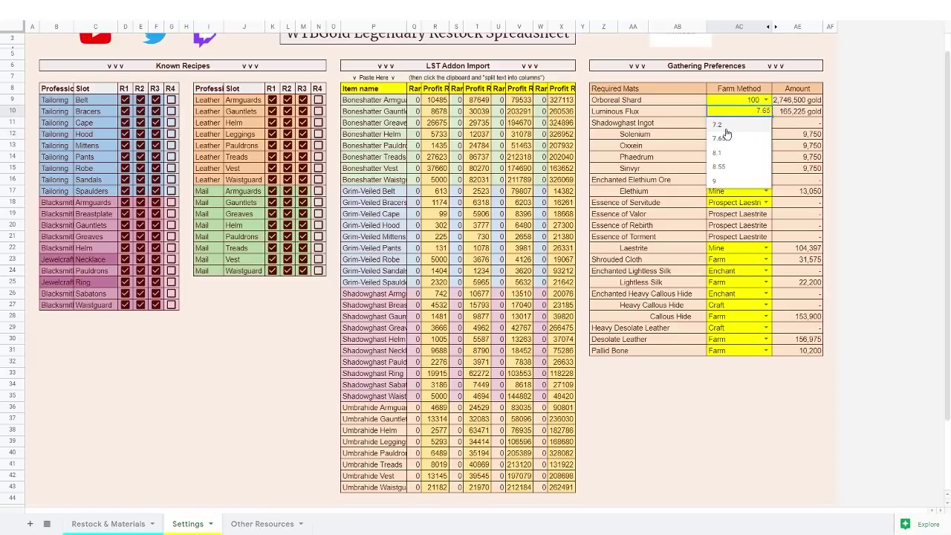
{"action": "left_click", "coordinate": [724, 124]}
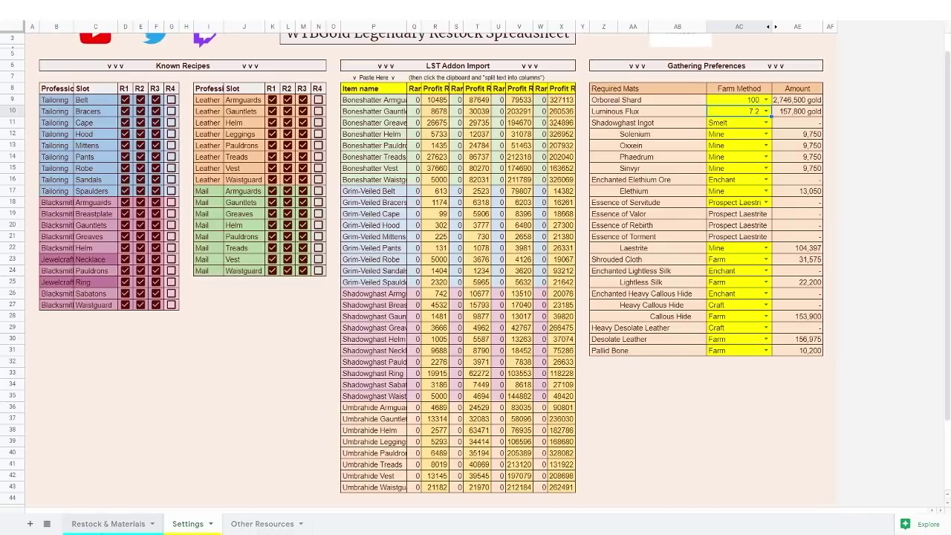
- Check the Total Farming Time and Total Gold Needed under Conversion Mats on the Restock & Materials sheet for all marked recipes
{"action": "left_click", "coordinate": [108, 524]}
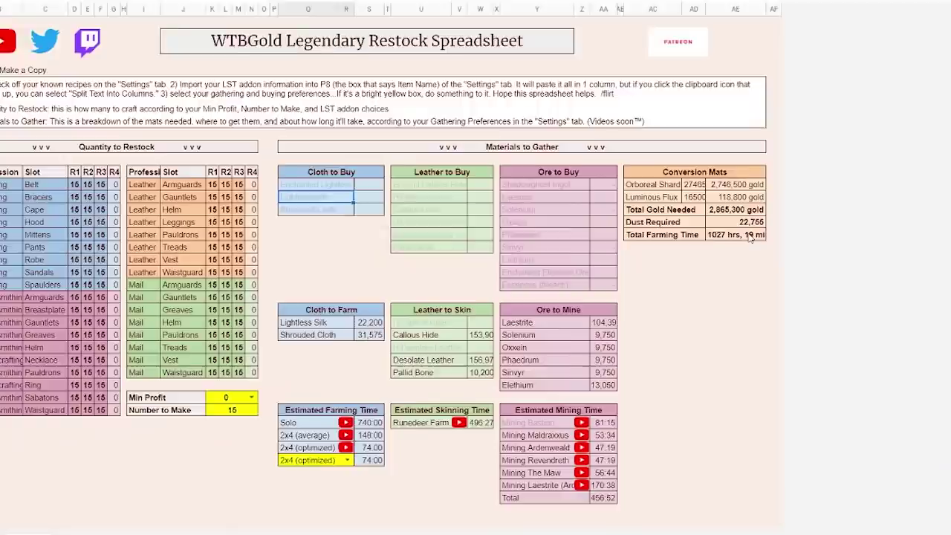
{"action": "left_click", "coordinate": [749, 235]}
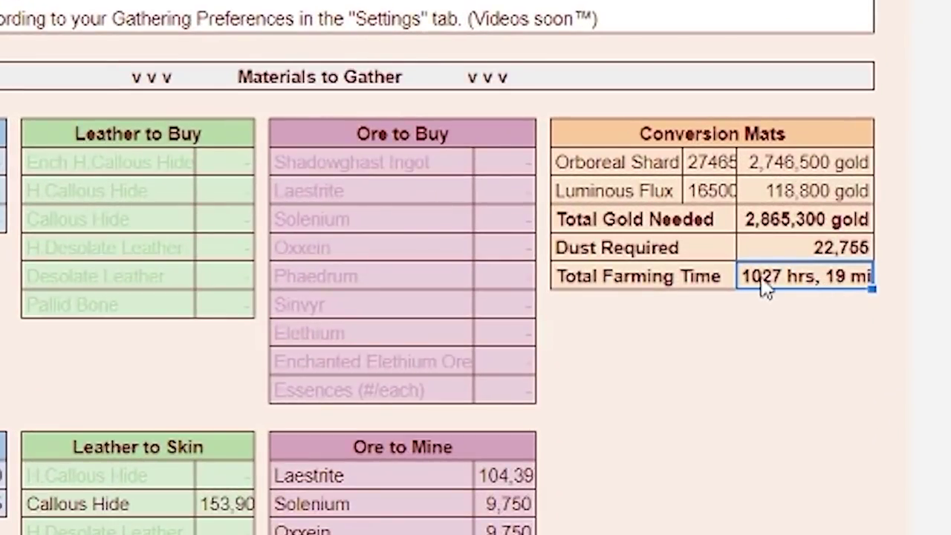
{"action": "left_click", "coordinate": [797, 220]}
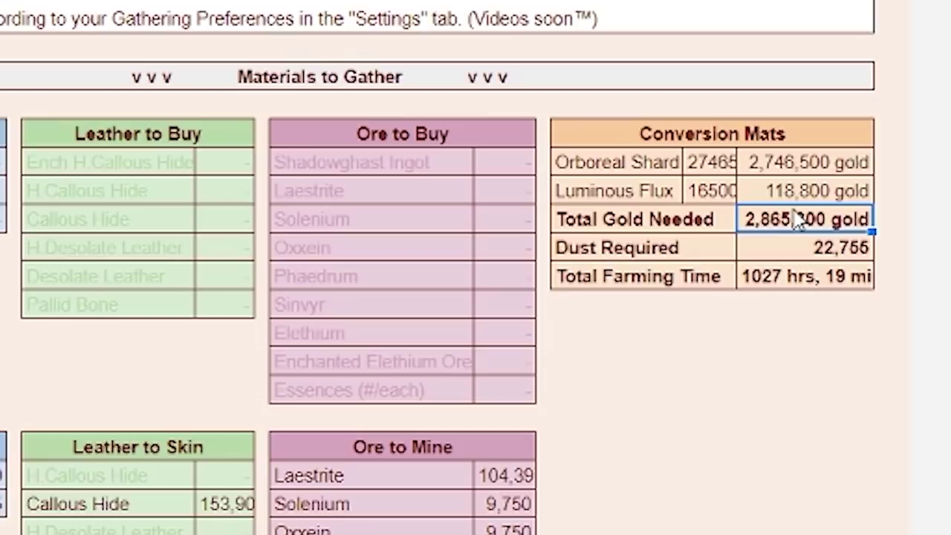
{"action": "left_click", "coordinate": [824, 277]}
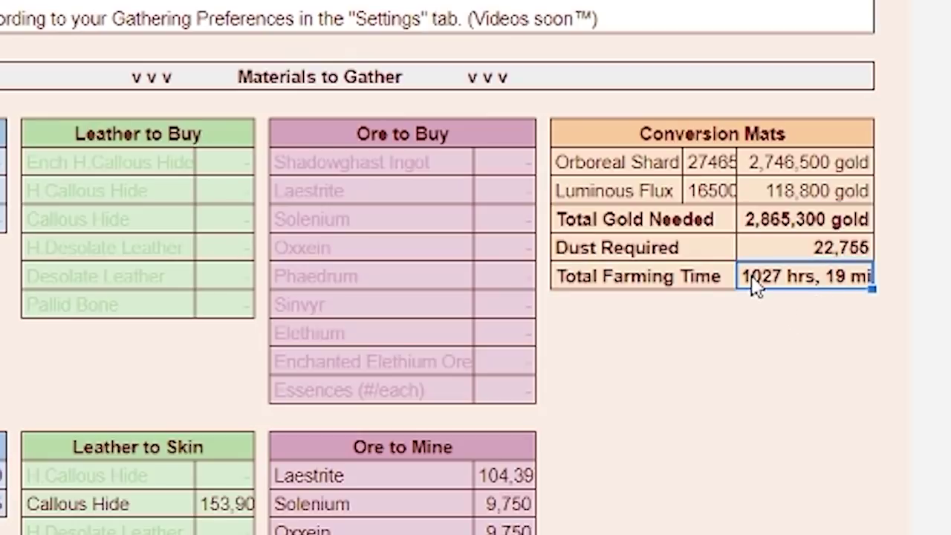